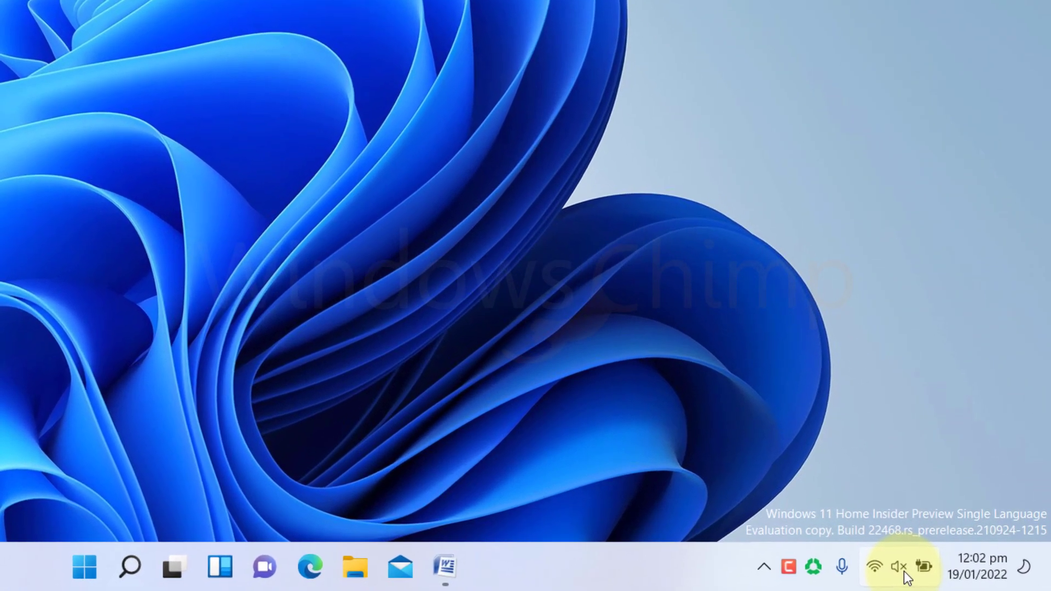
Step: Unmute the system sound in Quick Settings and raise the volume slider high
{"action": "left_click", "coordinate": [953, 576]}
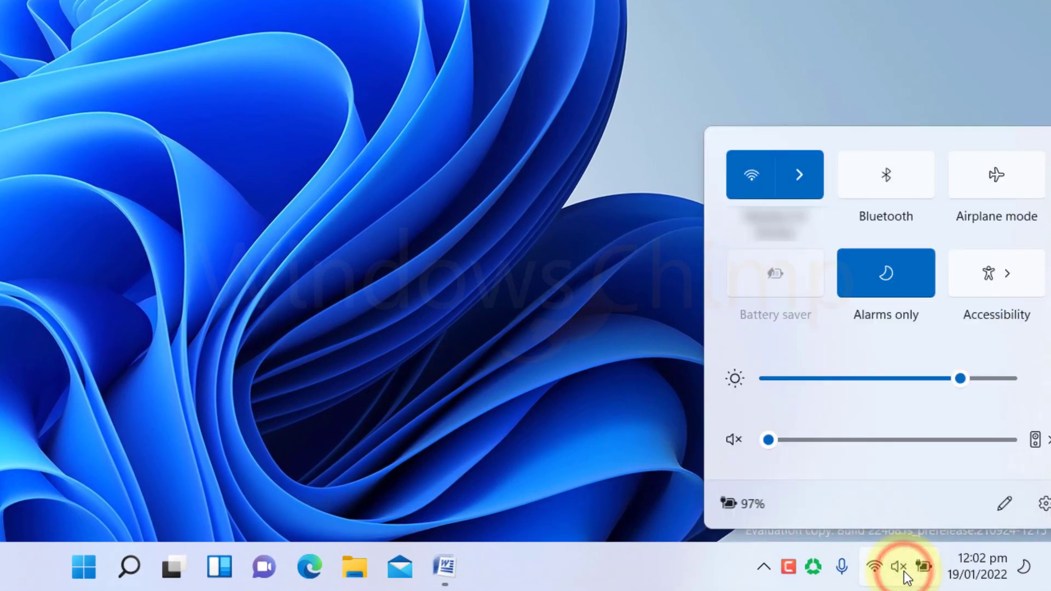
{"action": "left_click_drag", "start_coordinate": [738, 439], "coordinate": [937, 453]}
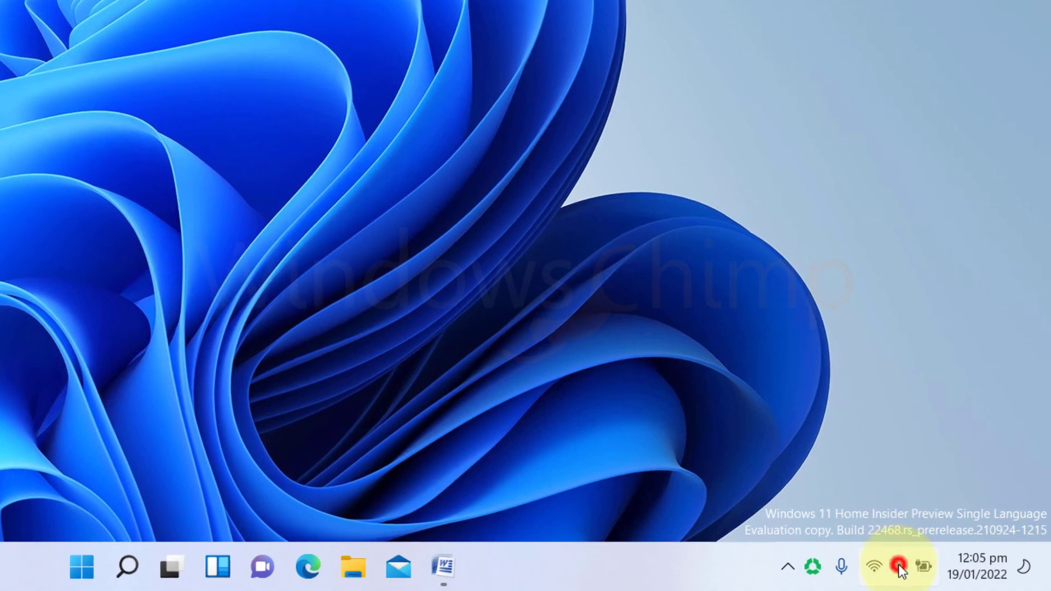
Step: Switch the sound output device to the EK220Q monitor
{"action": "left_click", "coordinate": [949, 573]}
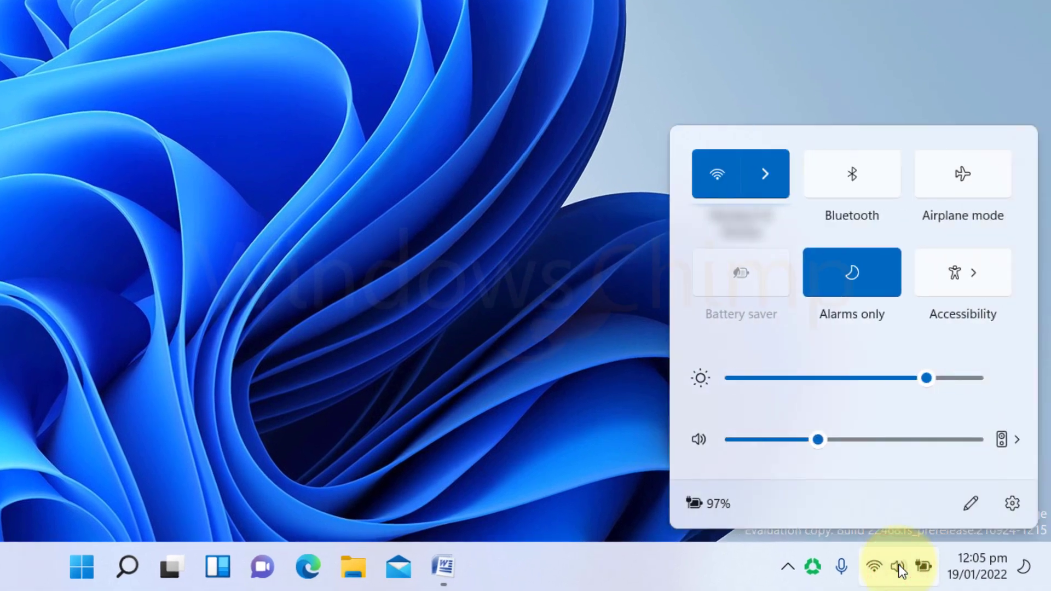
{"action": "left_click", "coordinate": [1017, 442]}
{"action": "left_click", "coordinate": [794, 200]}
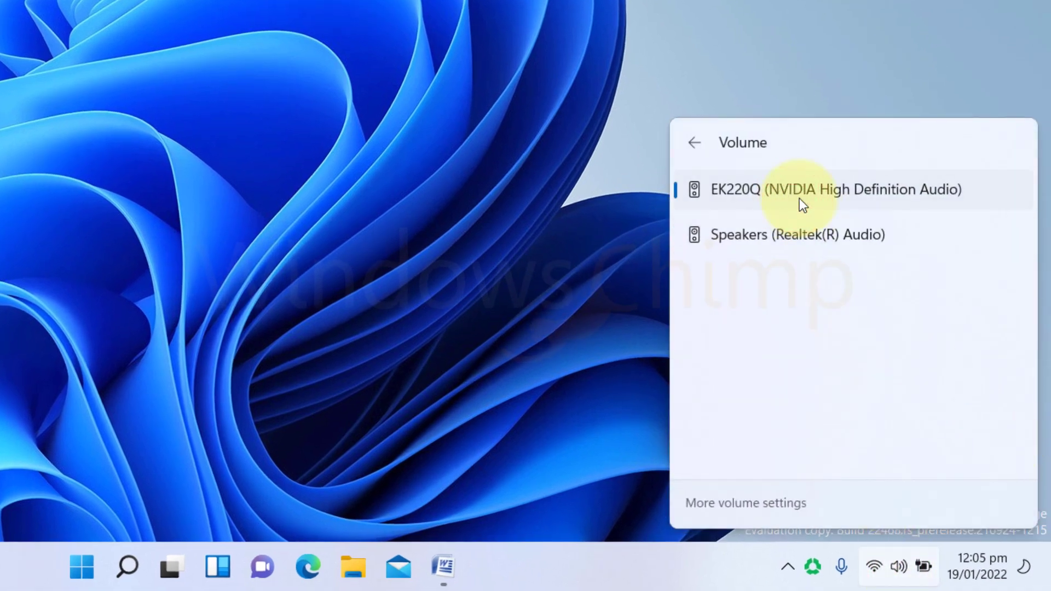
{"action": "left_click", "coordinate": [229, 320]}
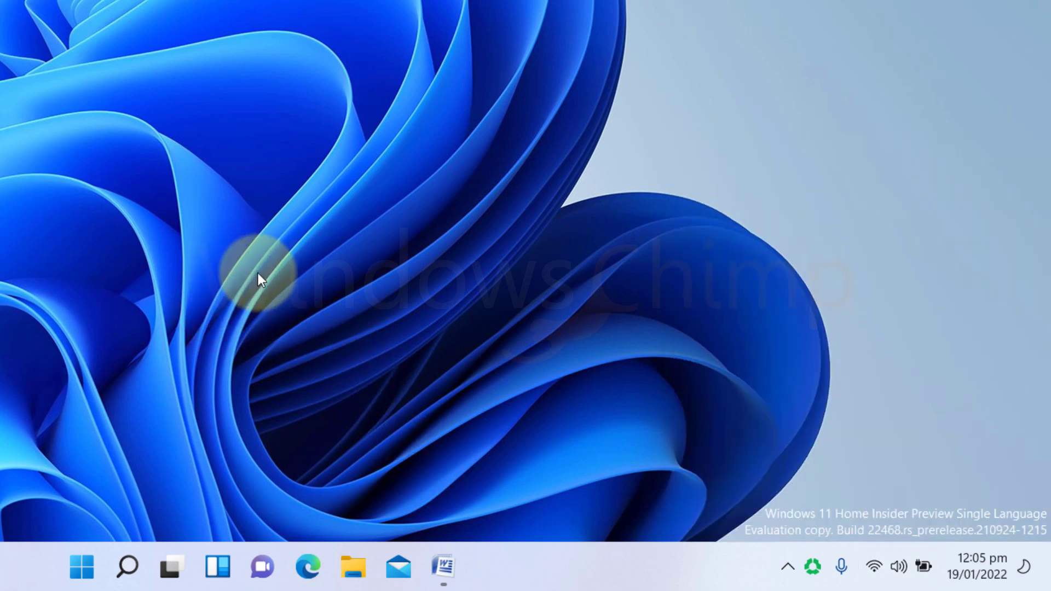
Step: Switch the sound output back to Speakers (Realtek(R) Audio)
{"action": "left_click", "coordinate": [901, 564]}
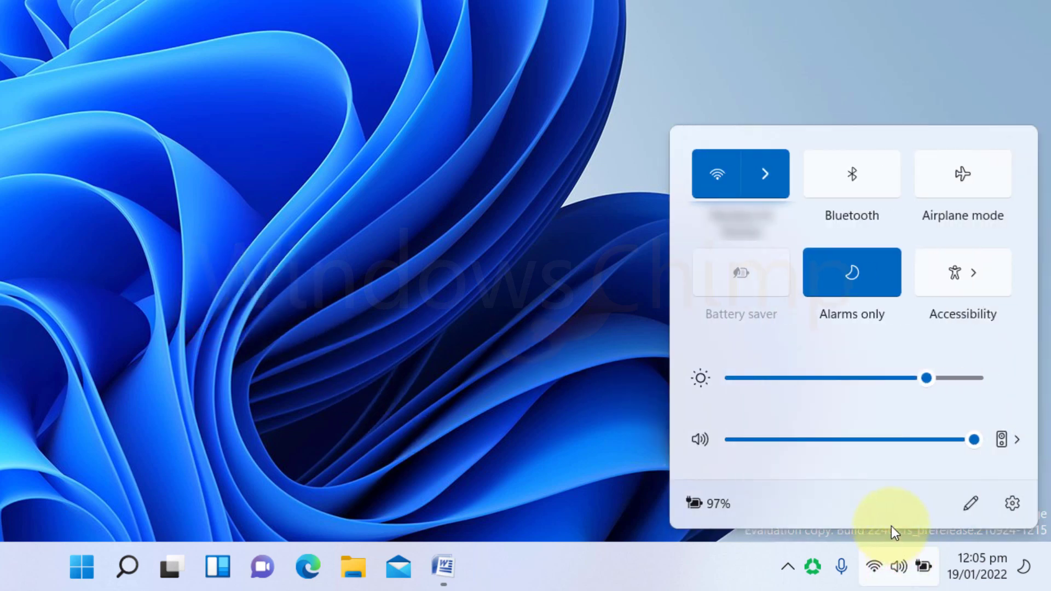
{"action": "left_click", "coordinate": [1011, 438]}
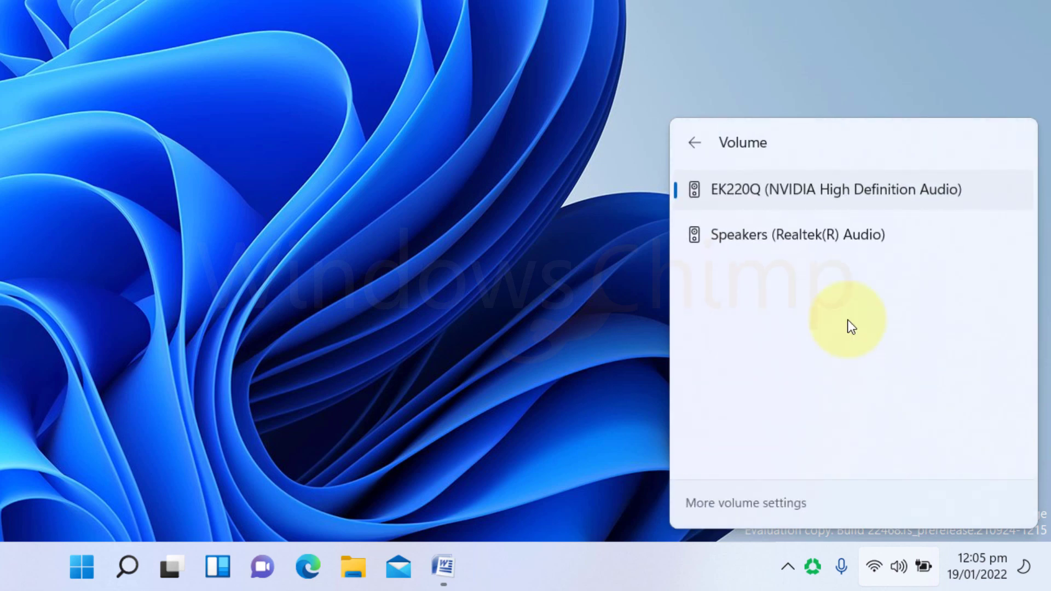
{"action": "left_click", "coordinate": [777, 233]}
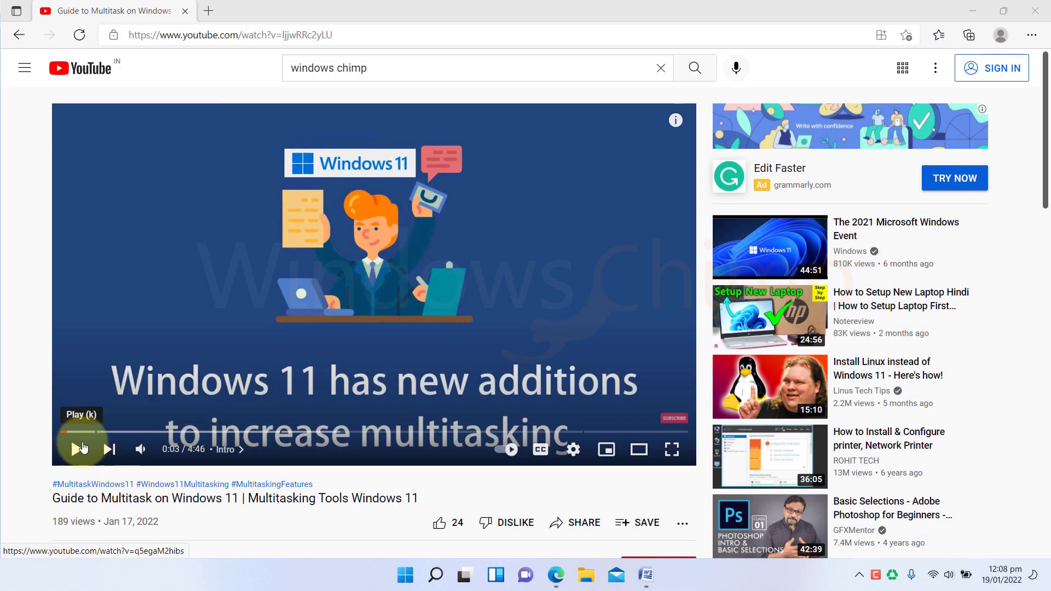
Step: Play the multitasking video, nudge system volume higher, and bring up the speaker icon's menu
{"action": "left_click", "coordinate": [82, 448]}
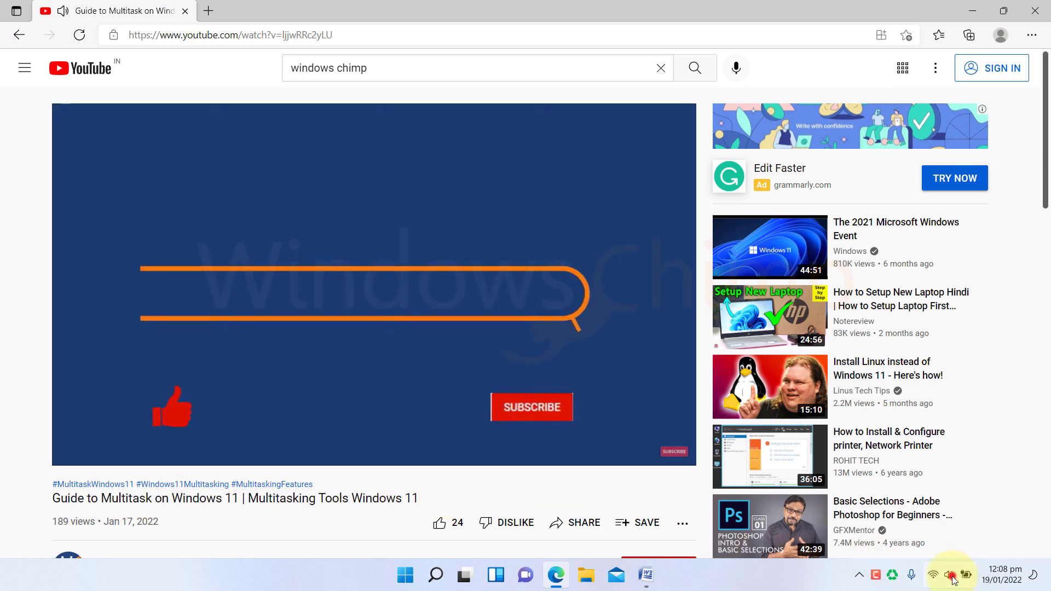
{"action": "left_click", "coordinate": [945, 575]}
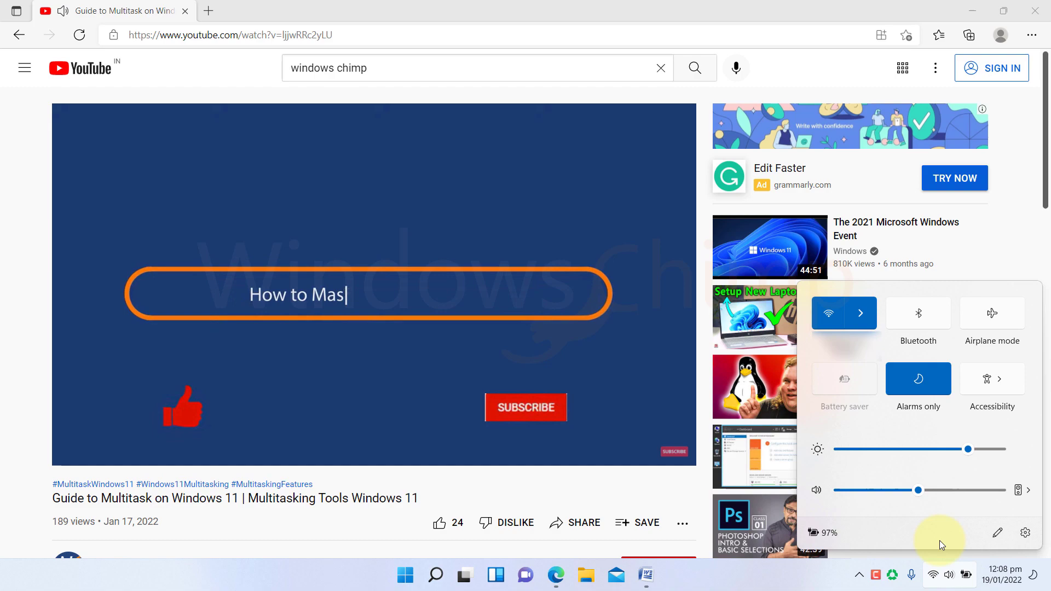
{"action": "left_click_drag", "start_coordinate": [929, 488], "coordinate": [938, 497]}
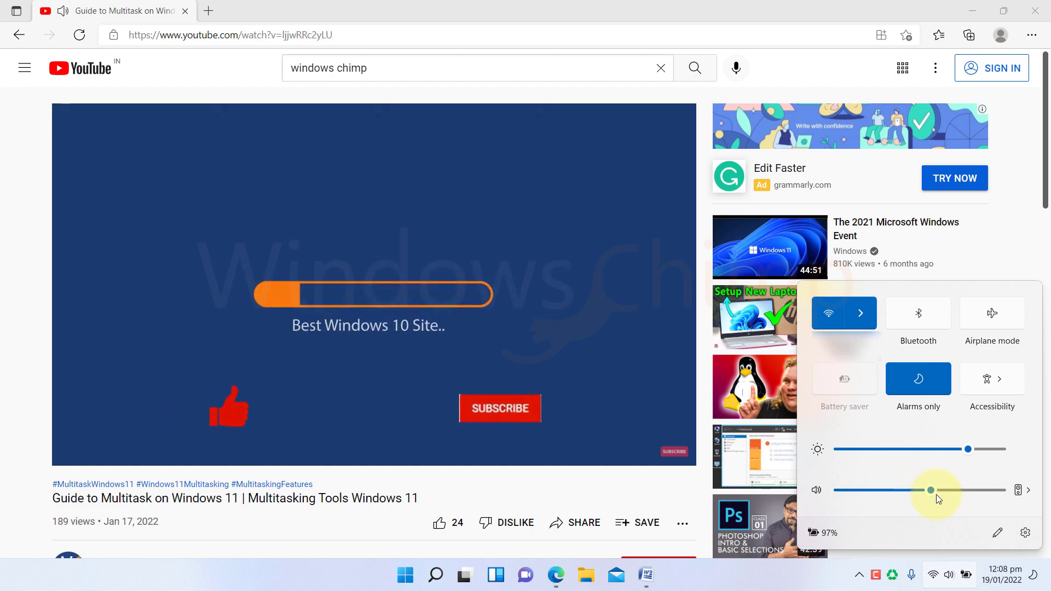
{"action": "left_click", "coordinate": [750, 570]}
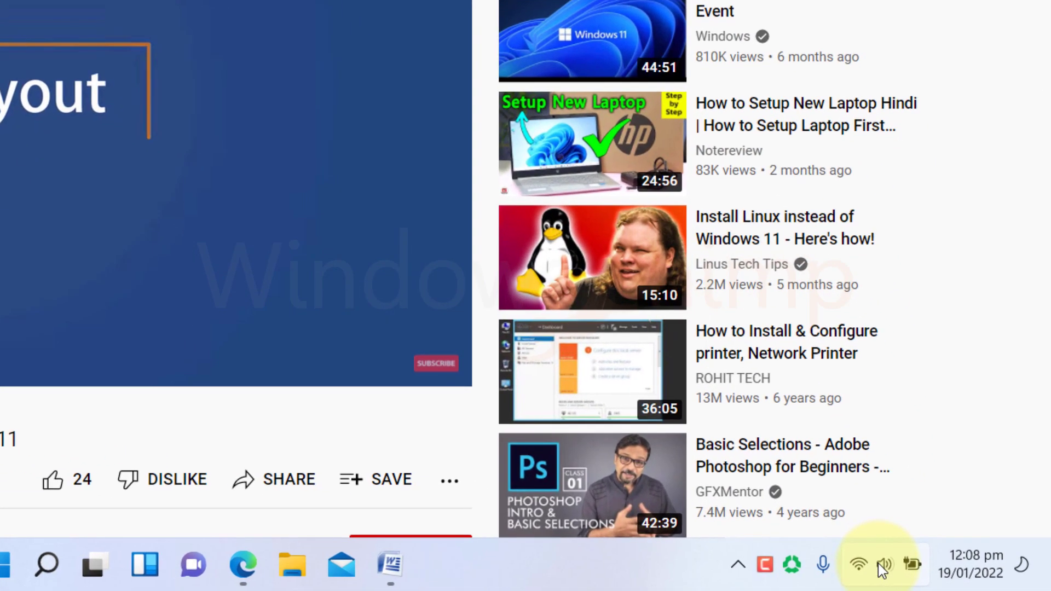
{"action": "right_click", "coordinate": [949, 575]}
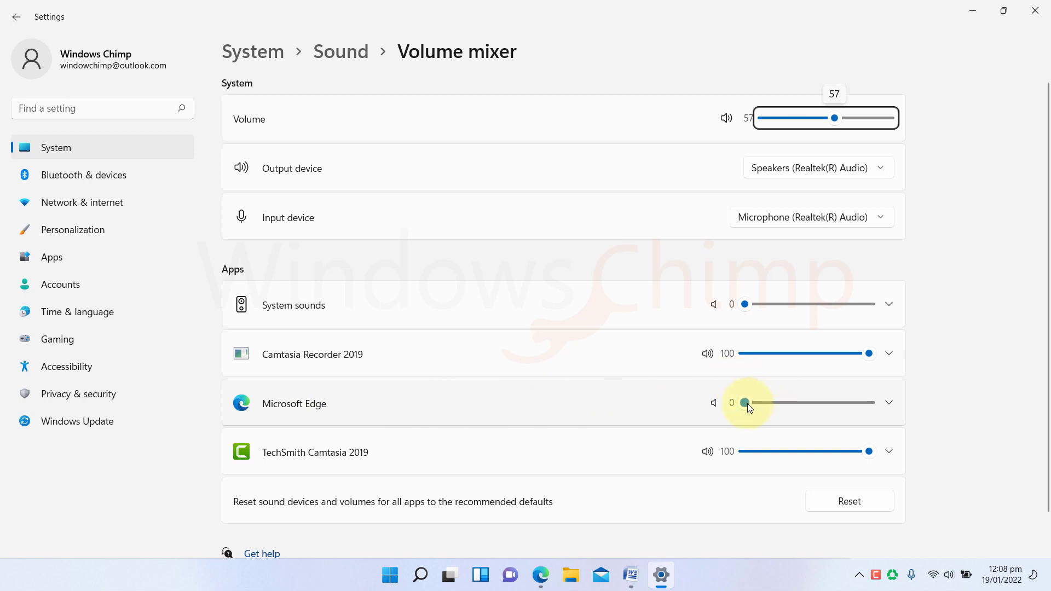
Step: Raise the Microsoft Edge and System sounds sliders in Volume mixer to 100
{"action": "left_click_drag", "start_coordinate": [747, 403], "coordinate": [779, 403]}
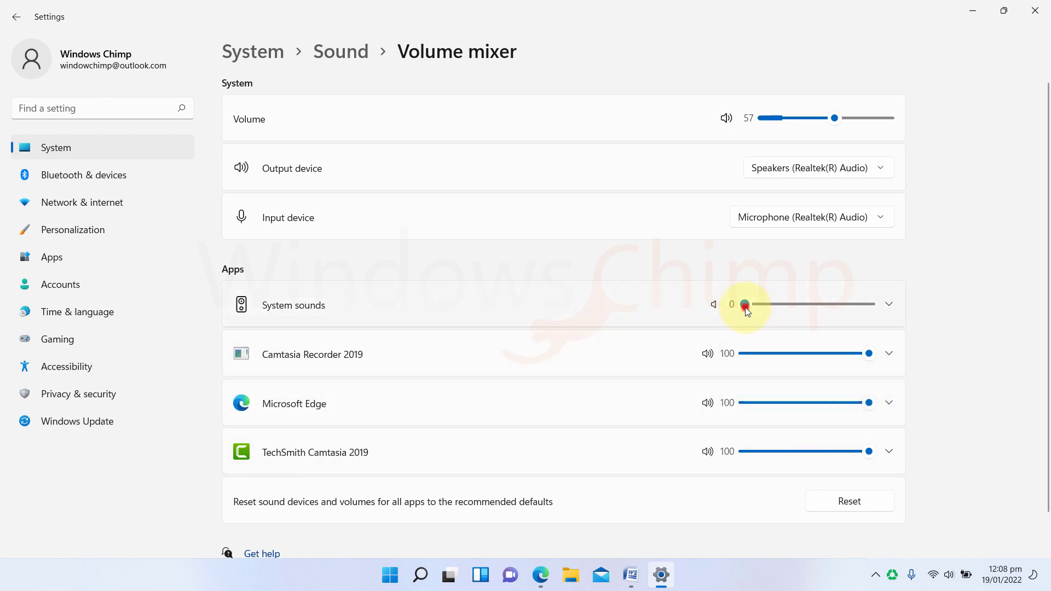
{"action": "left_click_drag", "start_coordinate": [745, 306], "coordinate": [871, 305]}
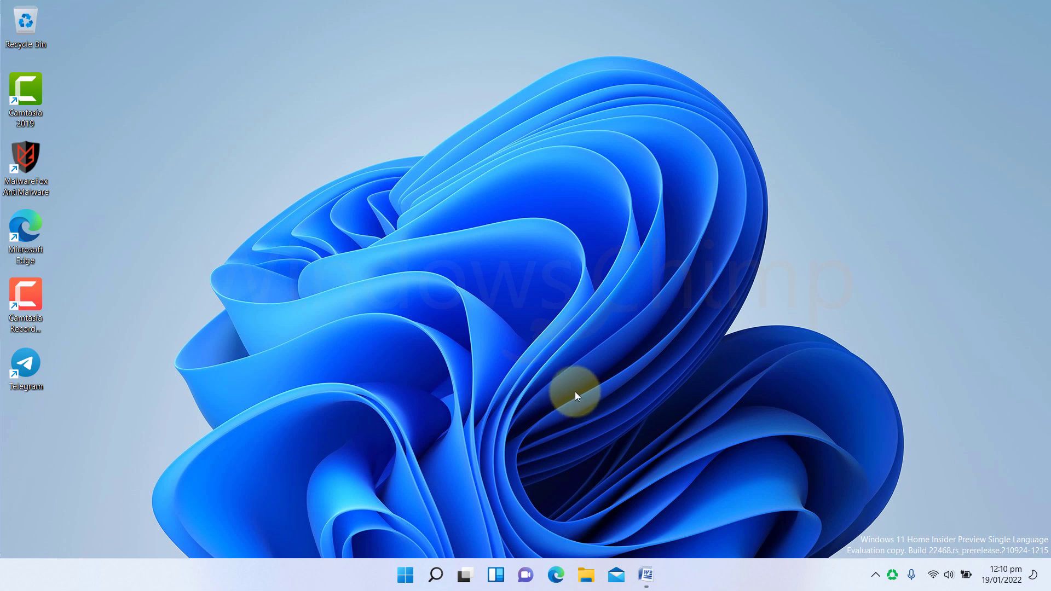
Step: Open the Sound page in Settings and scroll down to the output troubleshooting option
{"action": "left_click", "coordinate": [408, 575]}
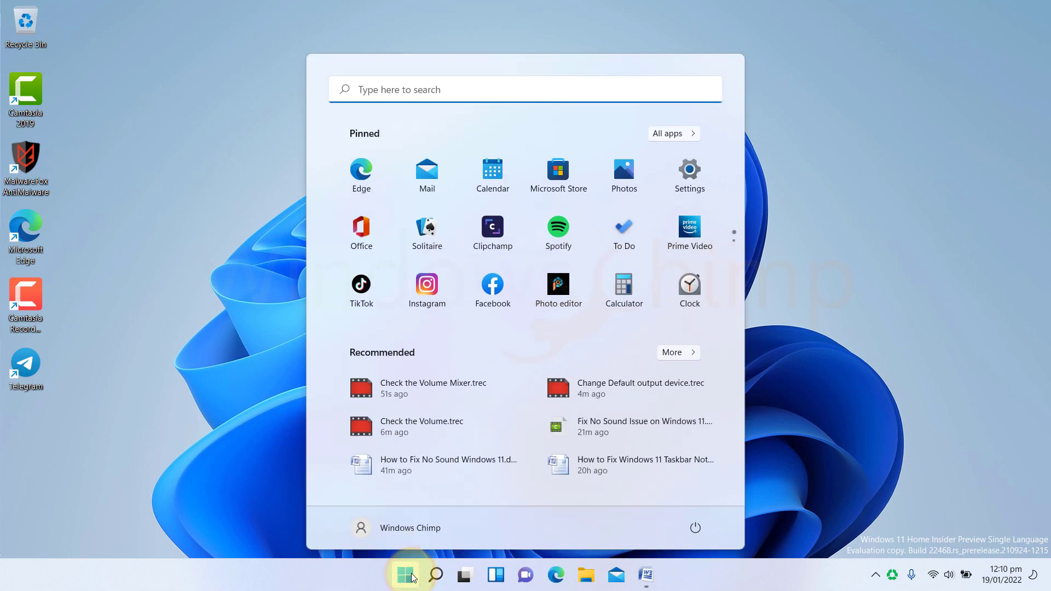
{"action": "left_click", "coordinate": [684, 174]}
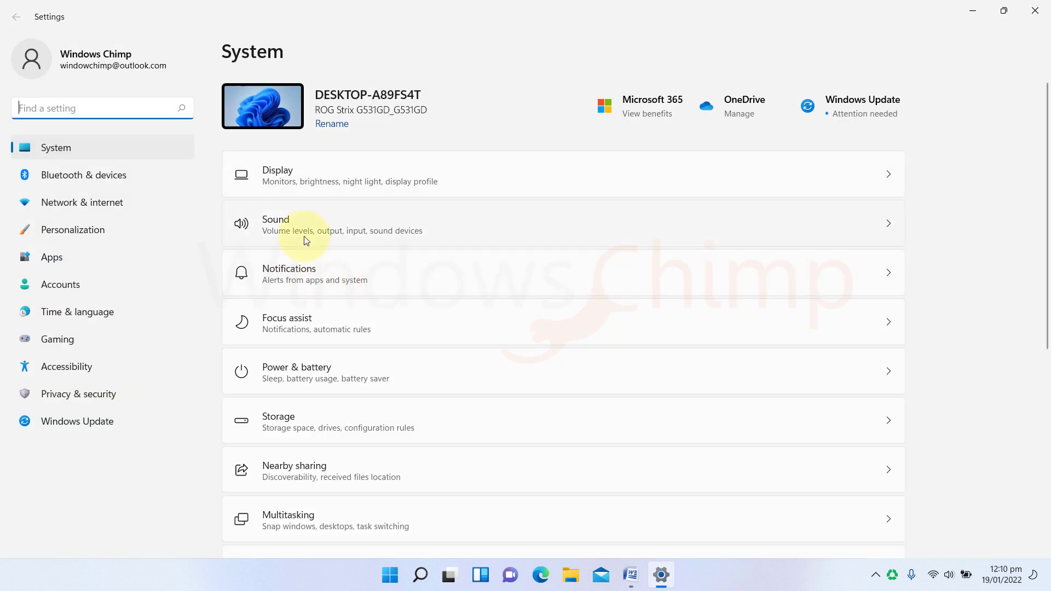
{"action": "left_click", "coordinate": [304, 232]}
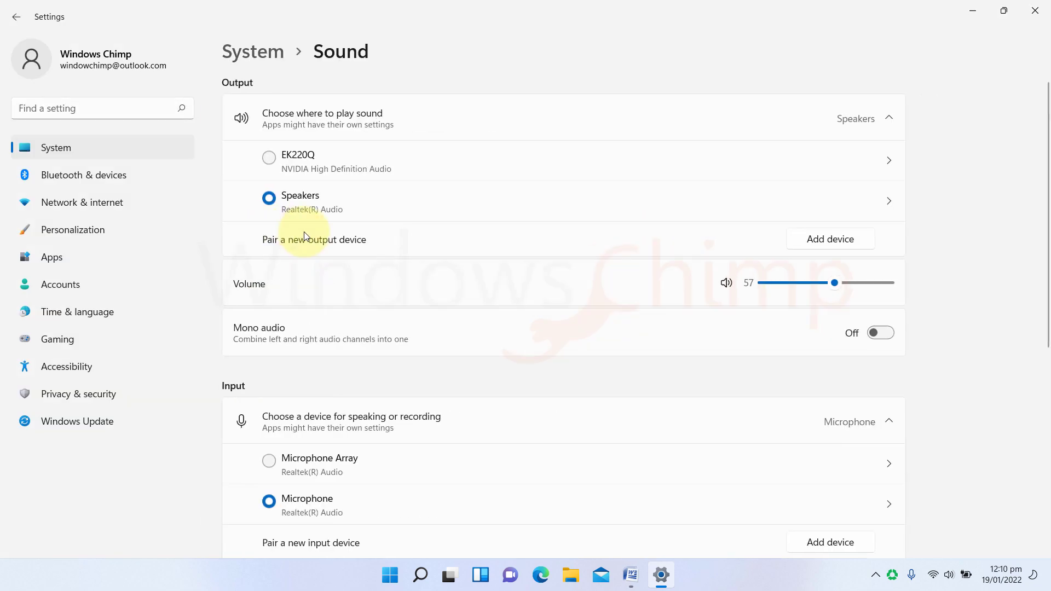
{"action": "scroll", "coordinate": [345, 280], "scroll_direction": "down", "scroll_amount": 2}
{"action": "scroll", "coordinate": [349, 293], "scroll_direction": "down", "scroll_amount": 2}
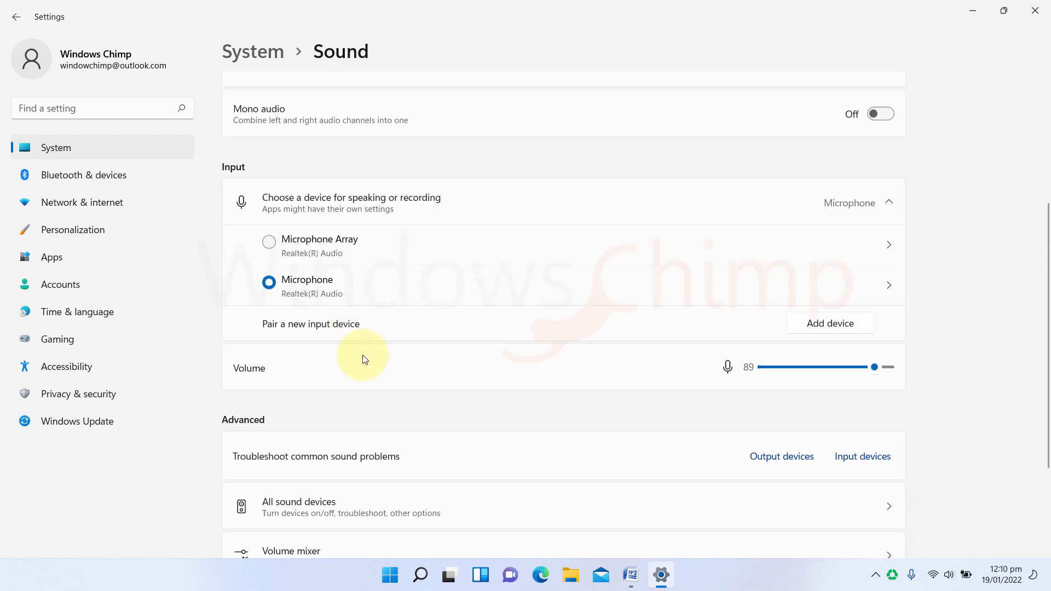
{"action": "scroll", "coordinate": [361, 351], "scroll_direction": "down", "scroll_amount": 3}
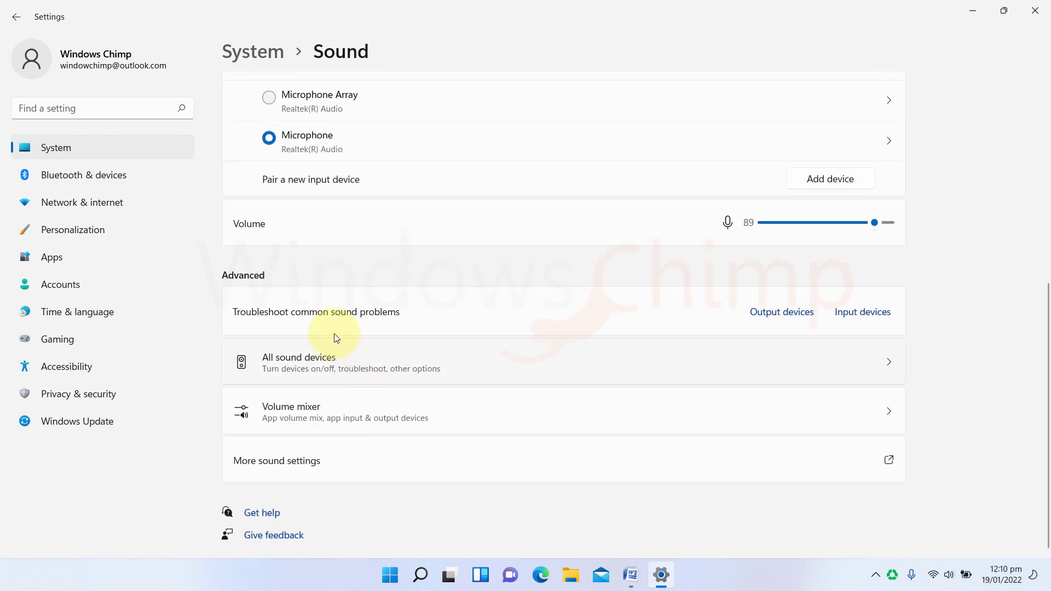
Step: Troubleshoot the Speakers output, cancel it, and rerun via the tray's Troubleshoot sound problems
{"action": "left_click", "coordinate": [776, 319]}
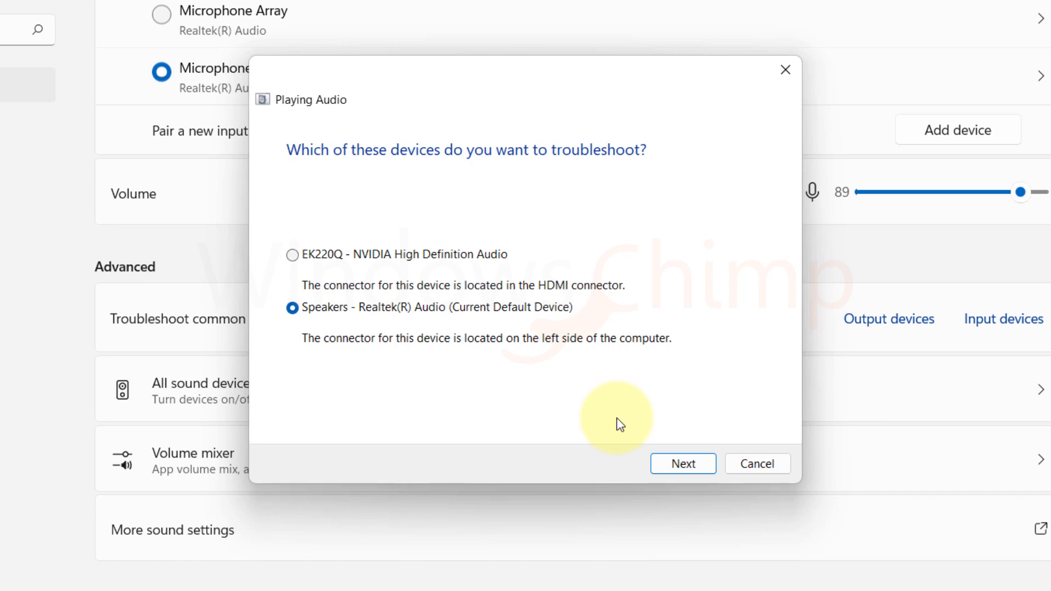
{"action": "left_click", "coordinate": [683, 464]}
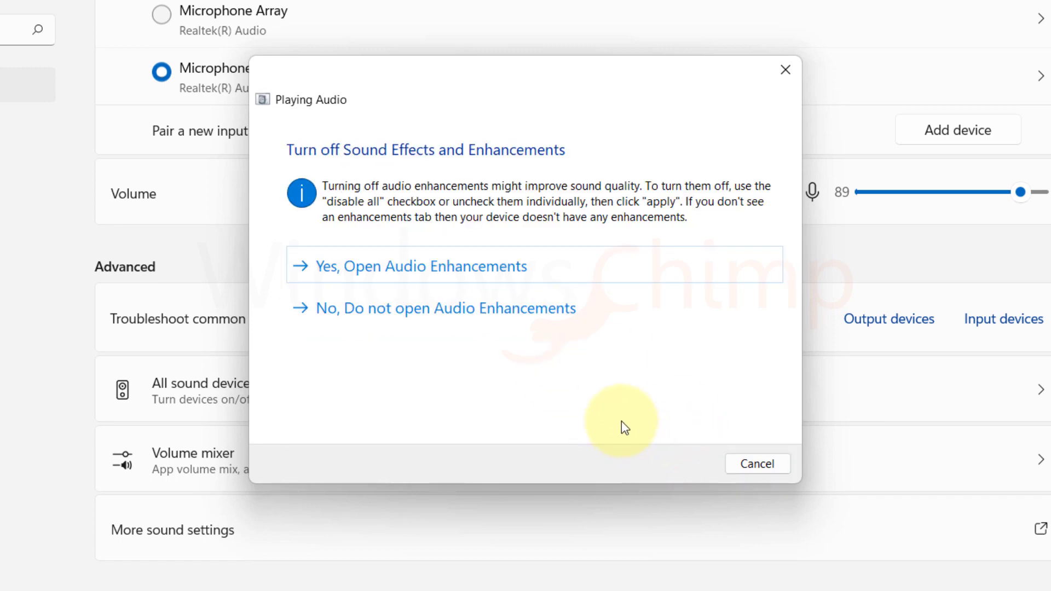
{"action": "left_click", "coordinate": [758, 464]}
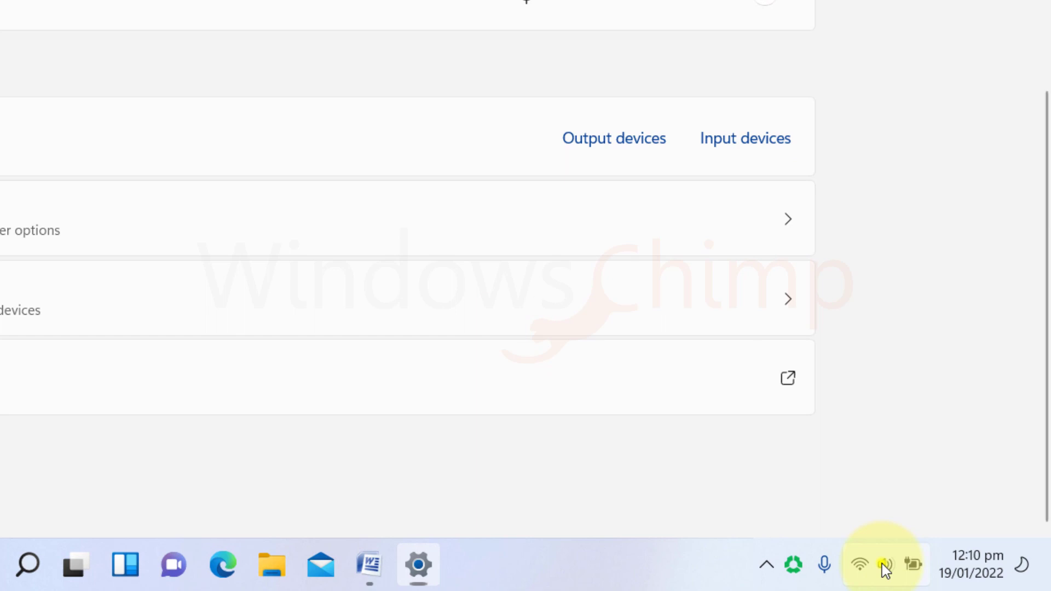
{"action": "right_click", "coordinate": [882, 564]}
{"action": "left_click", "coordinate": [871, 436]}
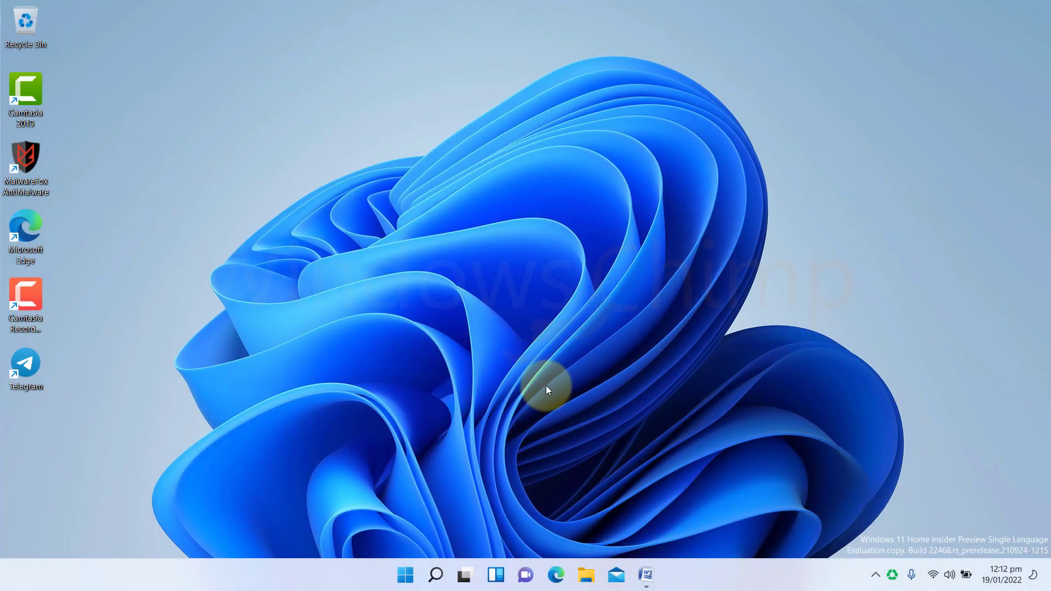
Step: Open the Speakers properties from the All sound devices list in Sound settings
{"action": "left_click", "coordinate": [404, 576]}
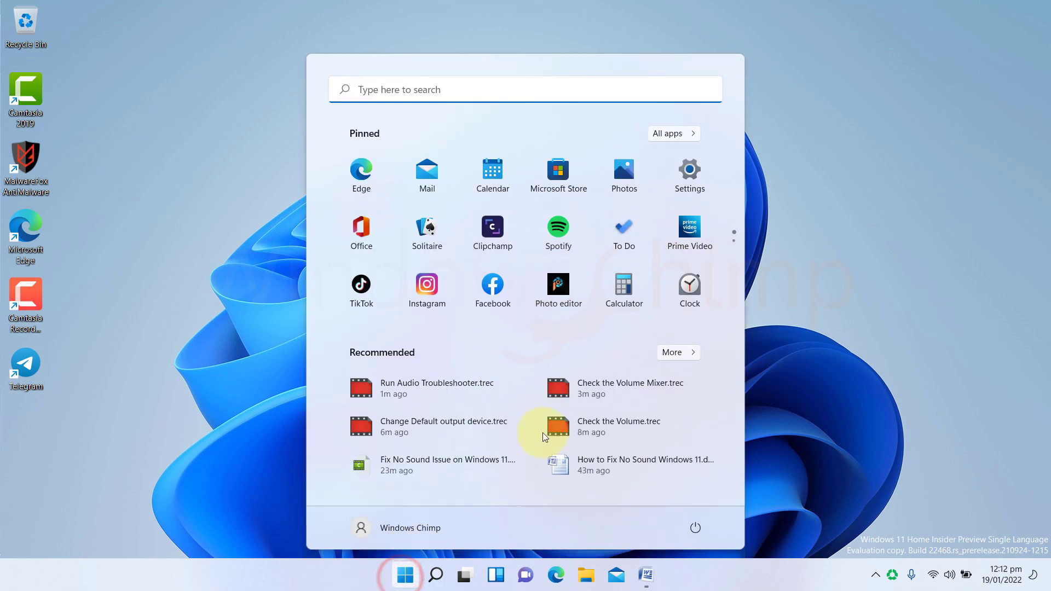
{"action": "left_click", "coordinate": [682, 185]}
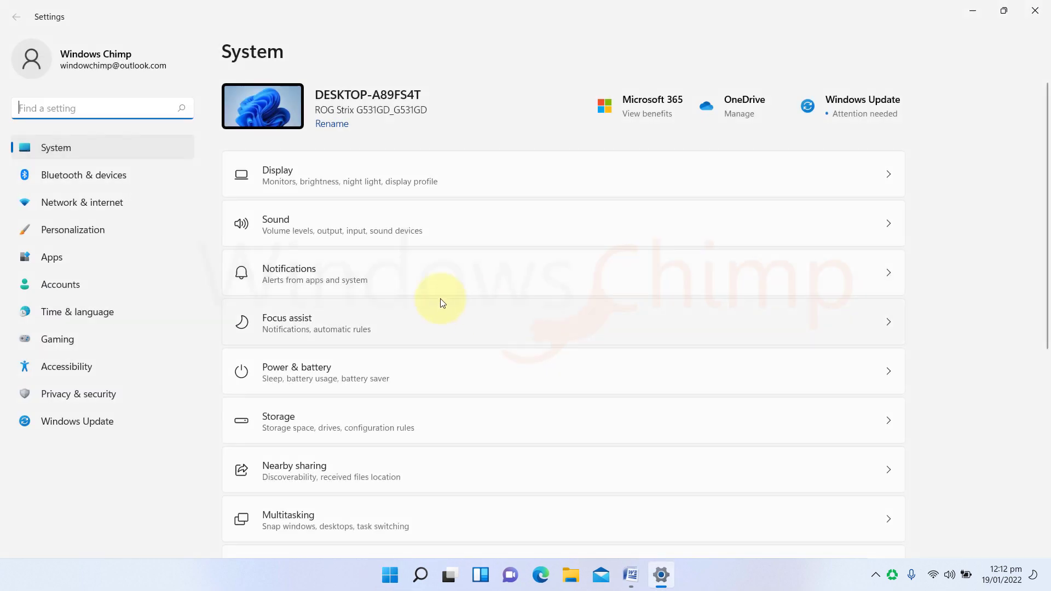
{"action": "left_click", "coordinate": [337, 234]}
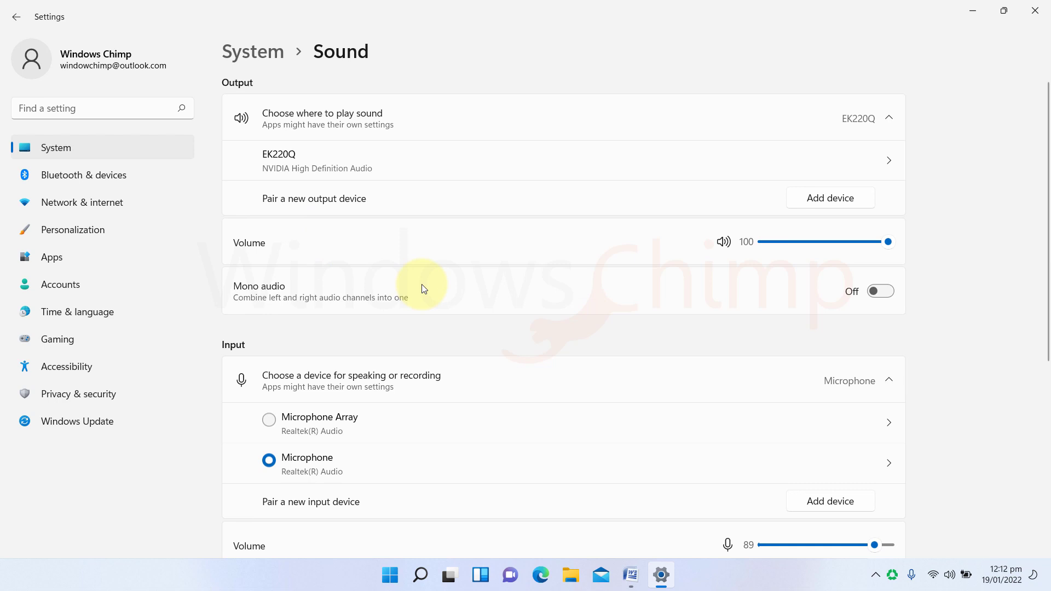
{"action": "scroll", "coordinate": [499, 355], "scroll_direction": "down", "scroll_amount": 2}
{"action": "scroll", "coordinate": [494, 364], "scroll_direction": "down", "scroll_amount": 3}
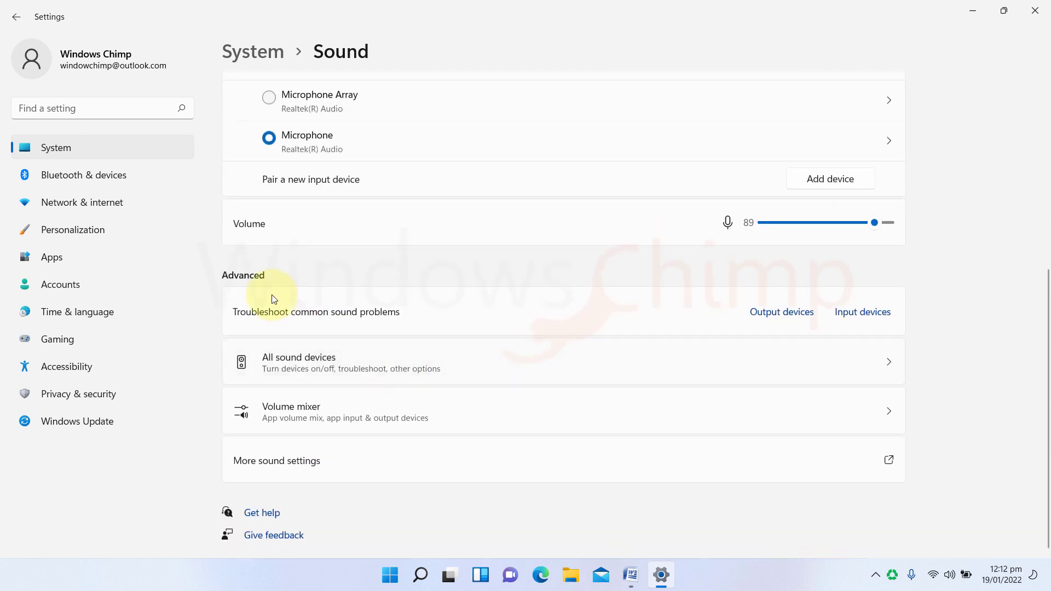
{"action": "left_click", "coordinate": [373, 358]}
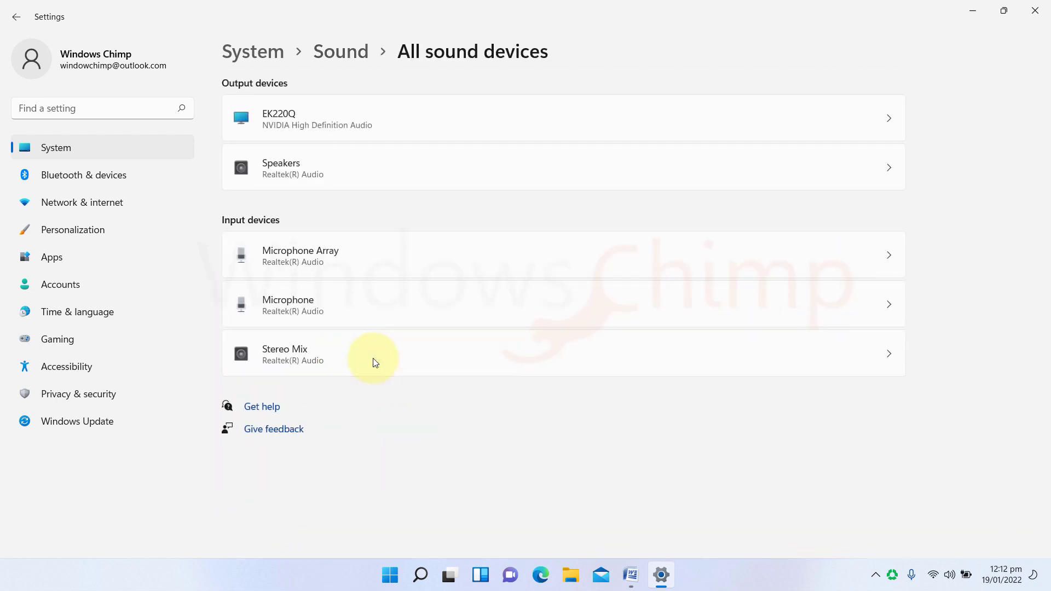
{"action": "left_click", "coordinate": [346, 177]}
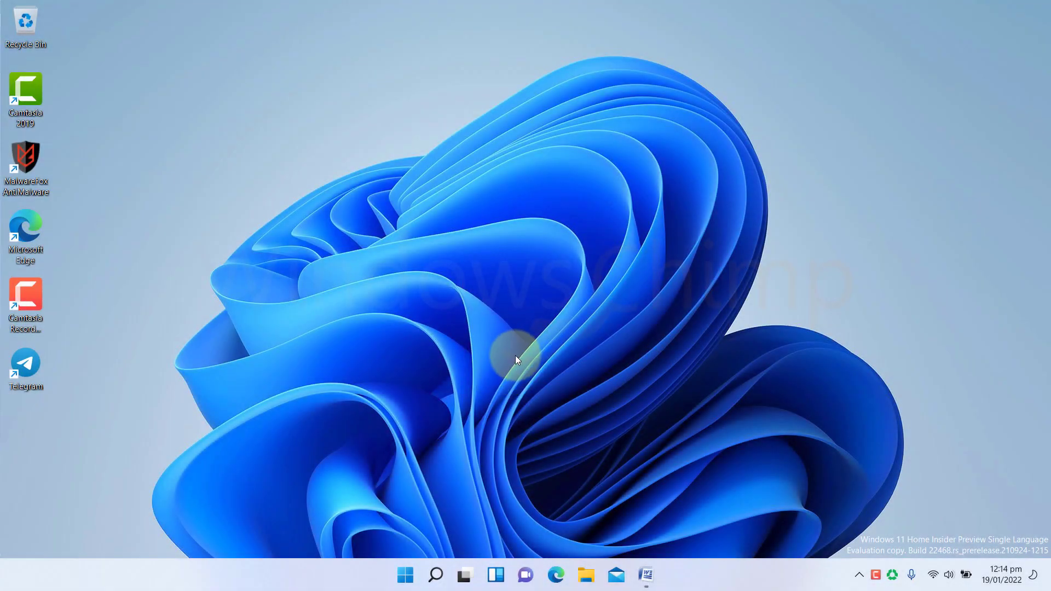
Step: Open the Realtek Speakers properties in Sound settings and scroll to the Enhance audio toggle
{"action": "left_click", "coordinate": [403, 578]}
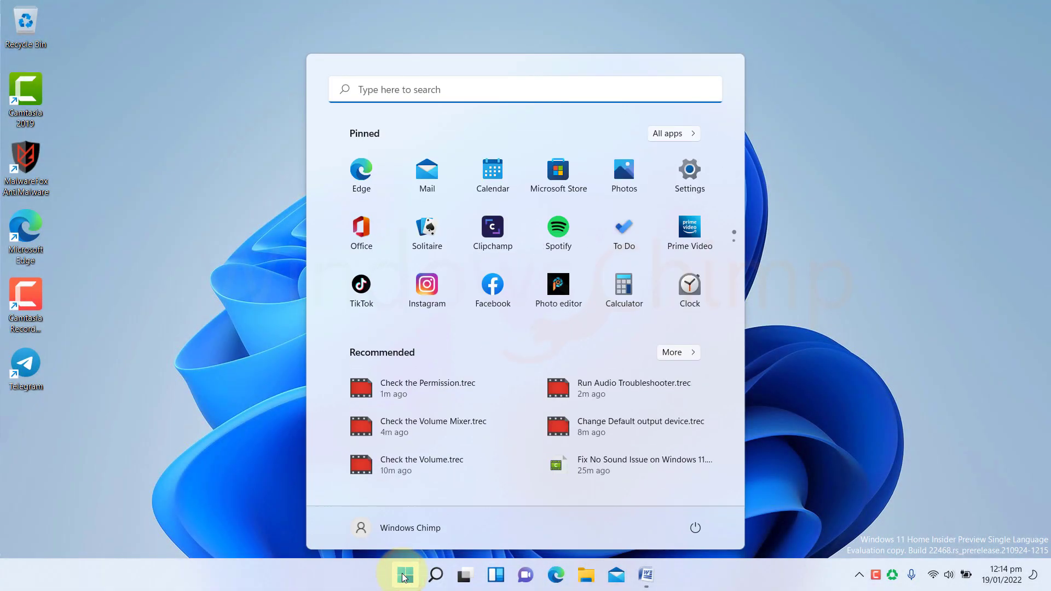
{"action": "left_click", "coordinate": [690, 170]}
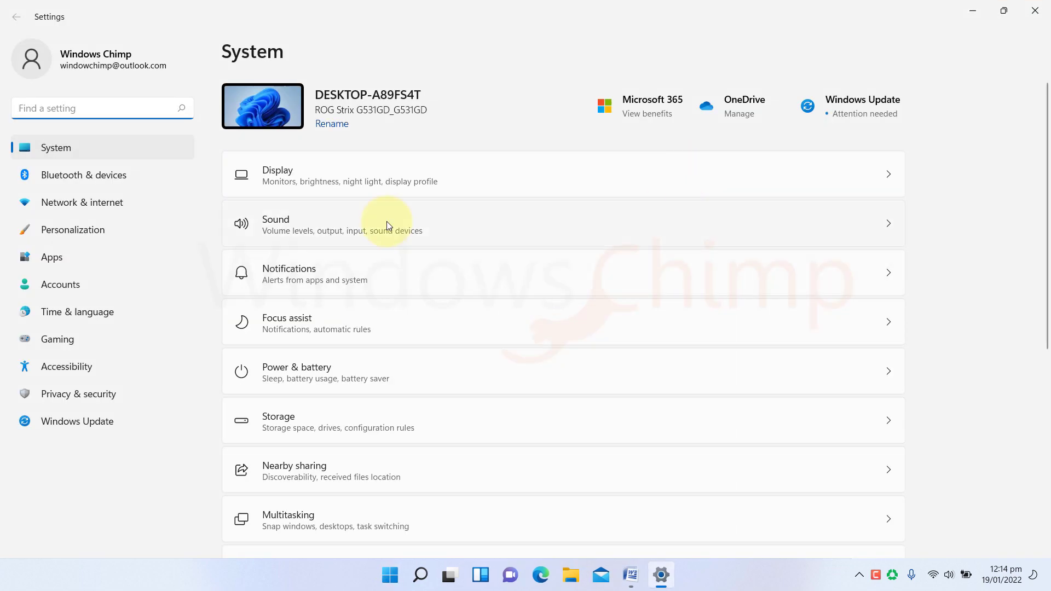
{"action": "left_click", "coordinate": [386, 221]}
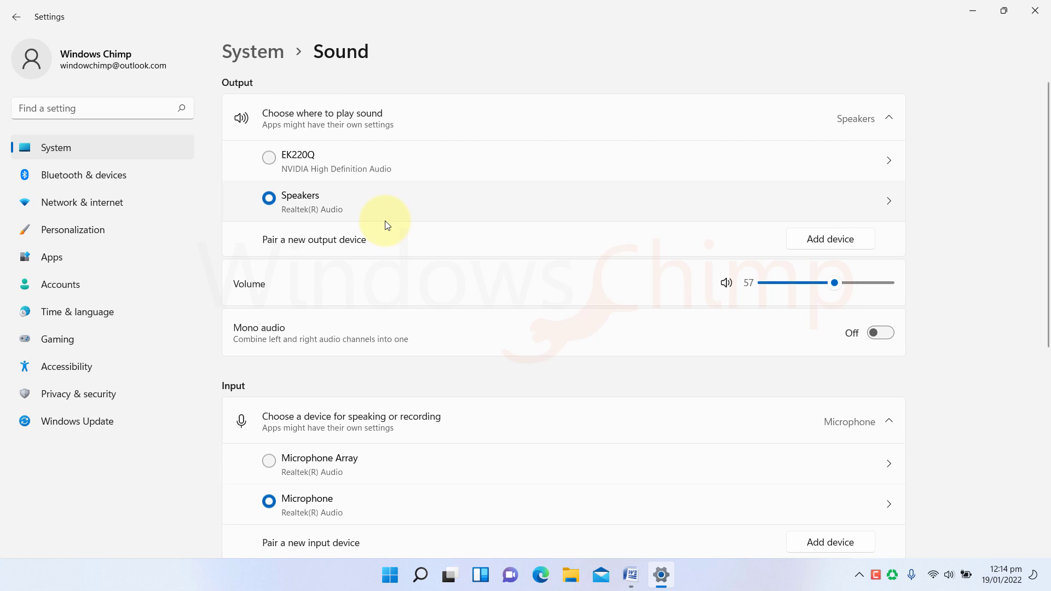
{"action": "left_click", "coordinate": [350, 205]}
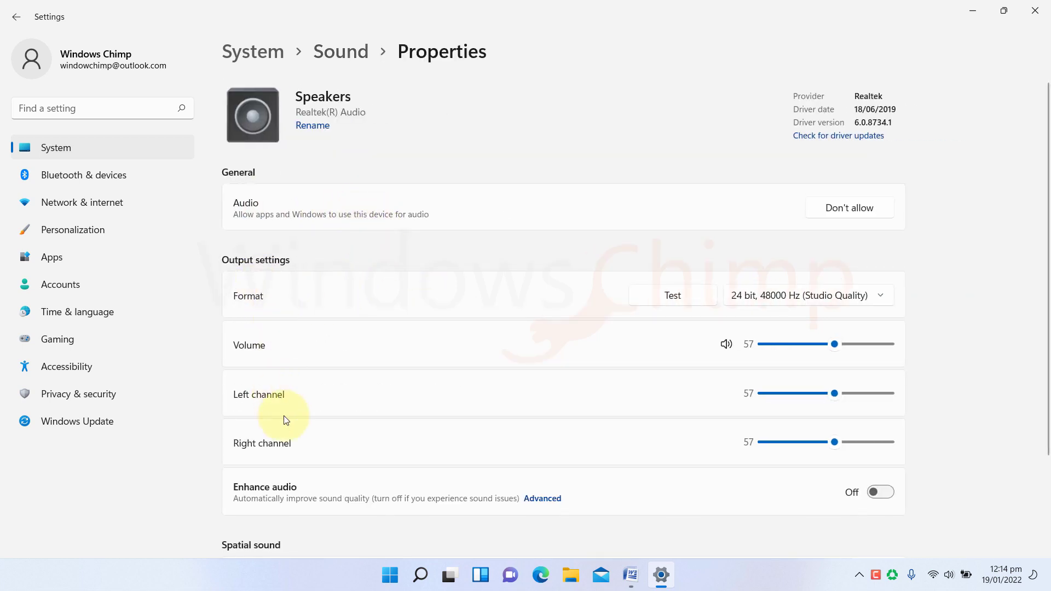
{"action": "scroll", "coordinate": [291, 438], "scroll_direction": "down", "scroll_amount": 3}
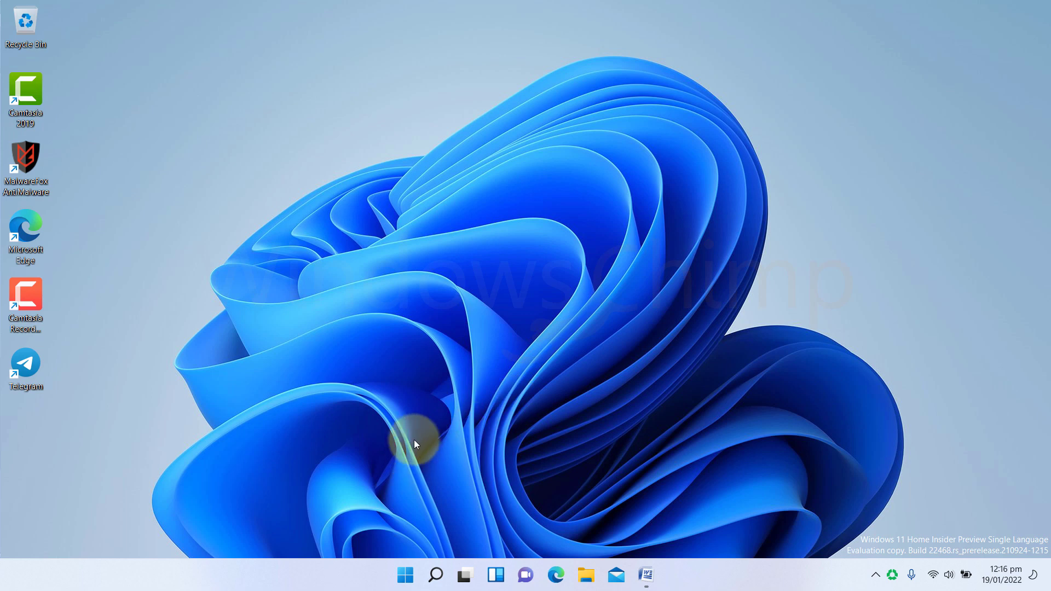
Step: Go to Windows Update in Settings and start a check for updates
{"action": "left_click", "coordinate": [410, 570]}
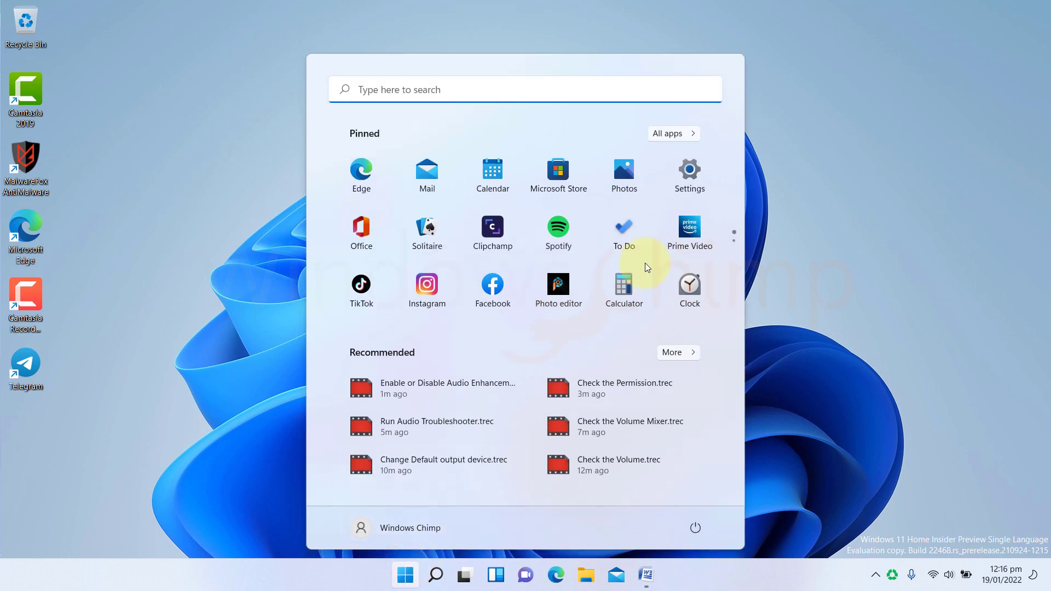
{"action": "left_click", "coordinate": [683, 182]}
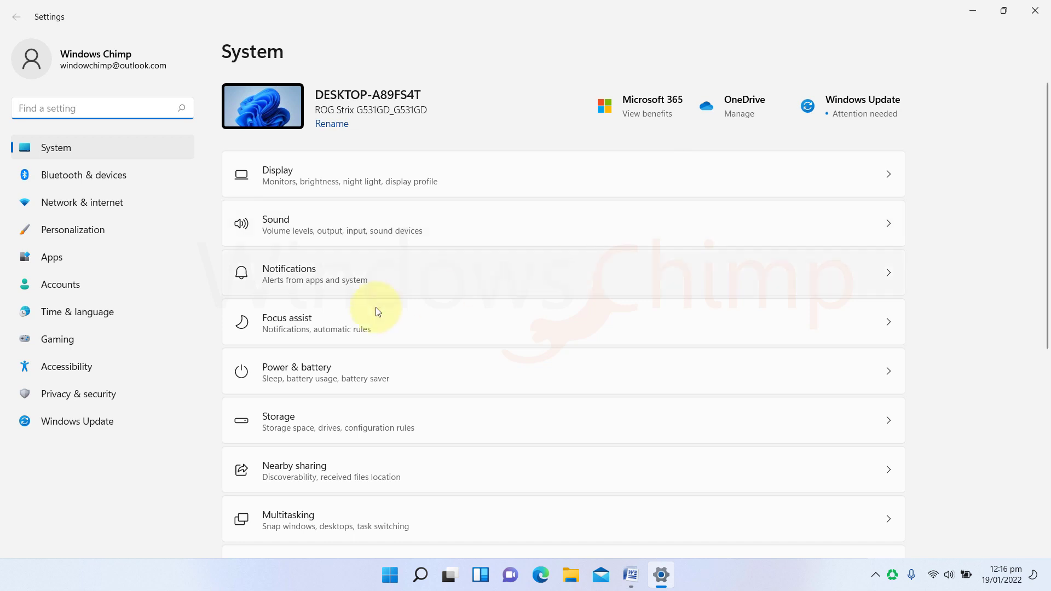
{"action": "left_click", "coordinate": [83, 424]}
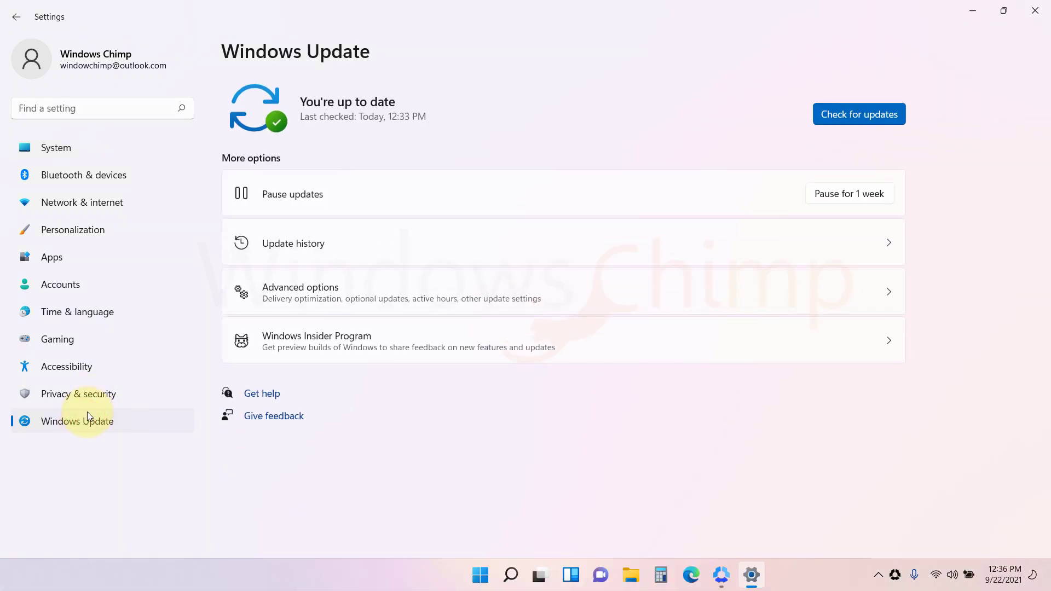
{"action": "left_click", "coordinate": [861, 114]}
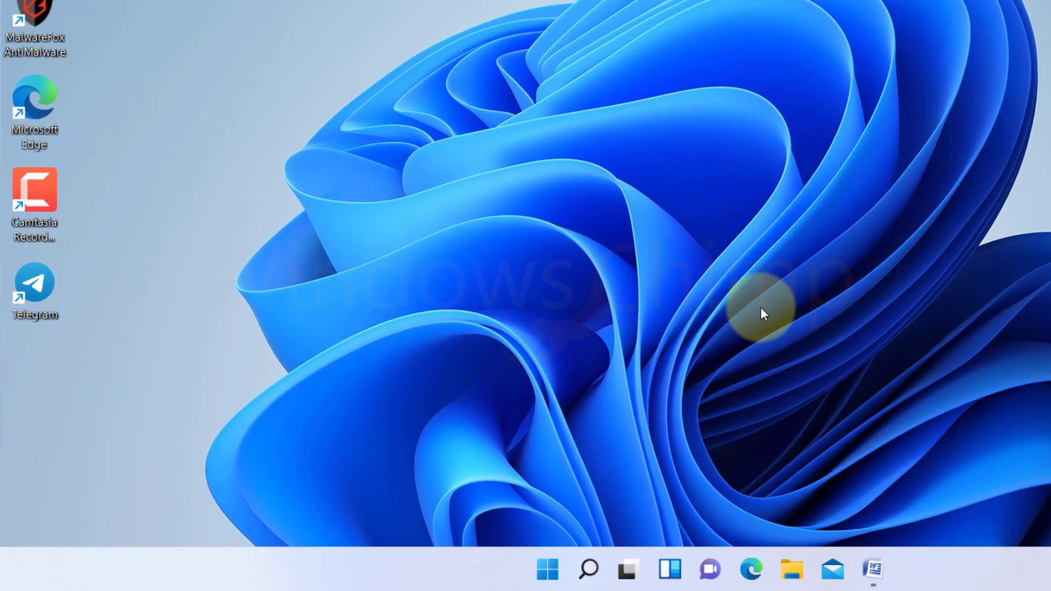
Step: Launch Device Manager from the Win+R Run prompt
{"action": "key", "text": "super"}
{"action": "key", "text": "super+r"}
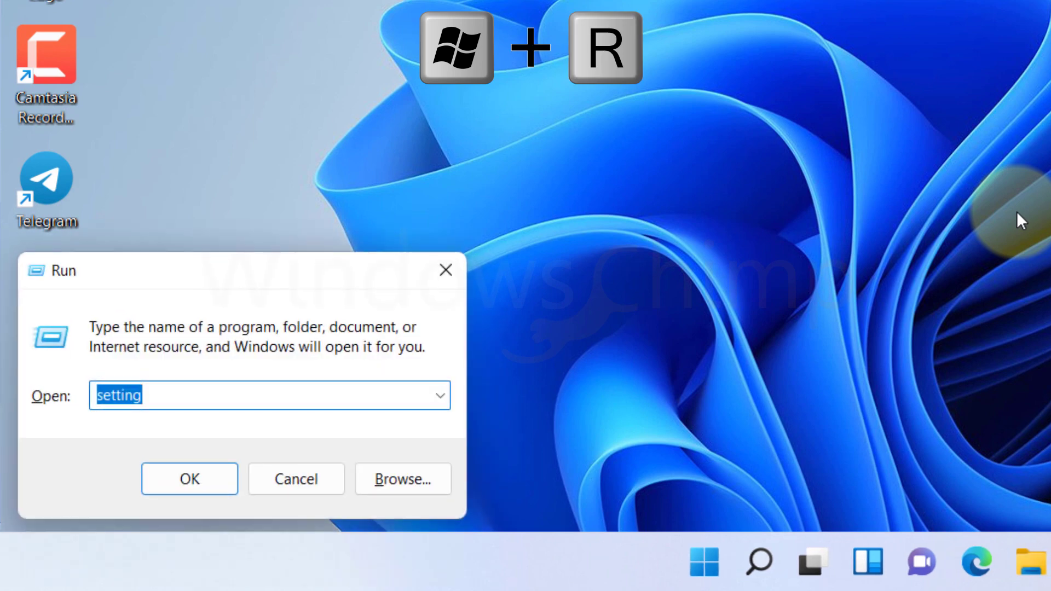
{"action": "type", "text": "devmgmt.m"}
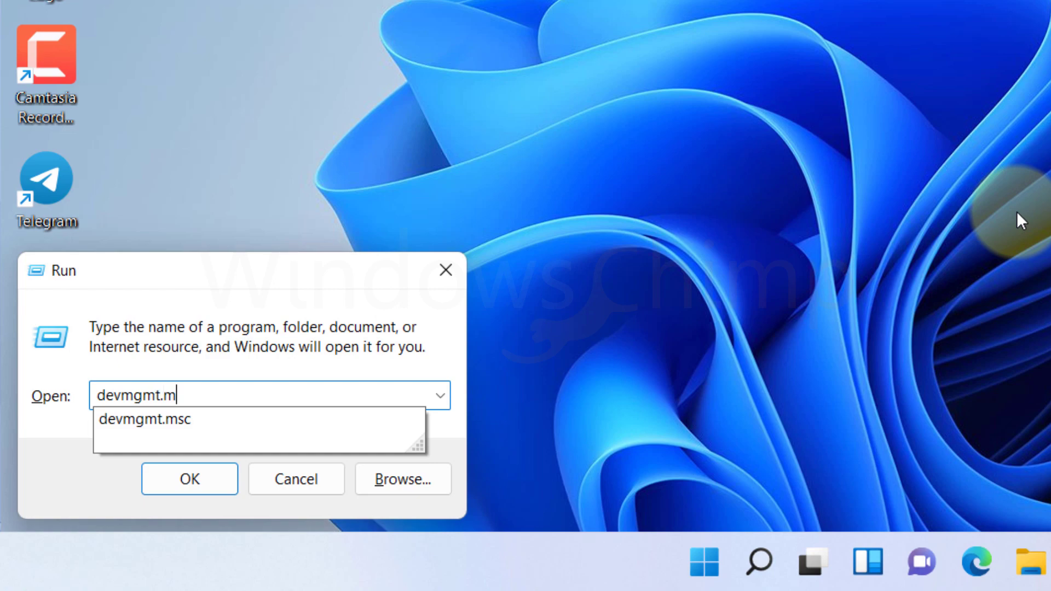
{"action": "type", "text": "c"}
{"action": "key", "text": "Return"}
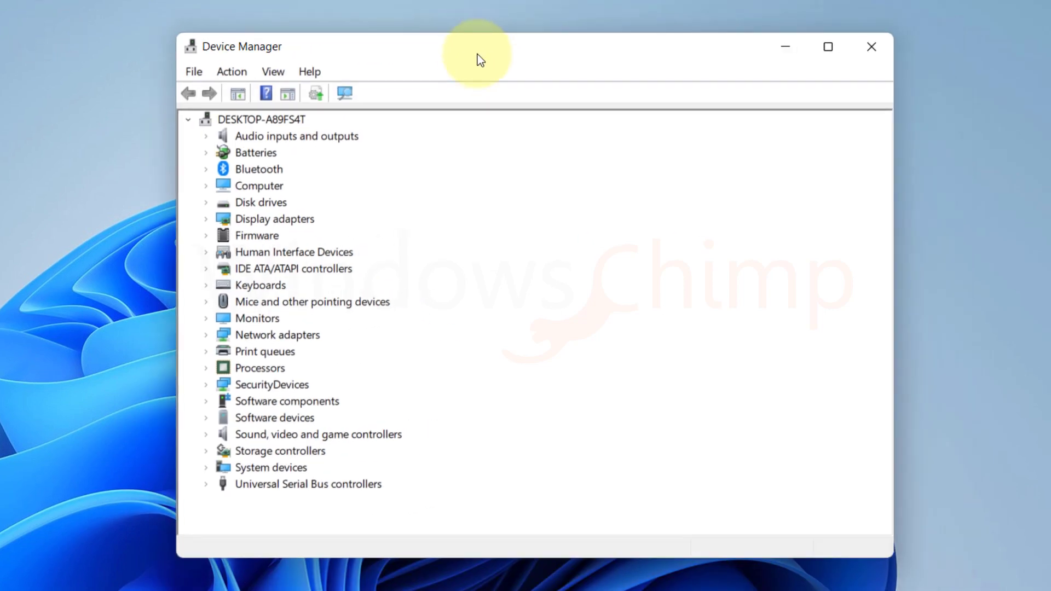
Step: Update the Speakers (Realtek(R) Audio) driver by searching automatically for drivers
{"action": "left_click", "coordinate": [207, 136]}
{"action": "left_click", "coordinate": [294, 203]}
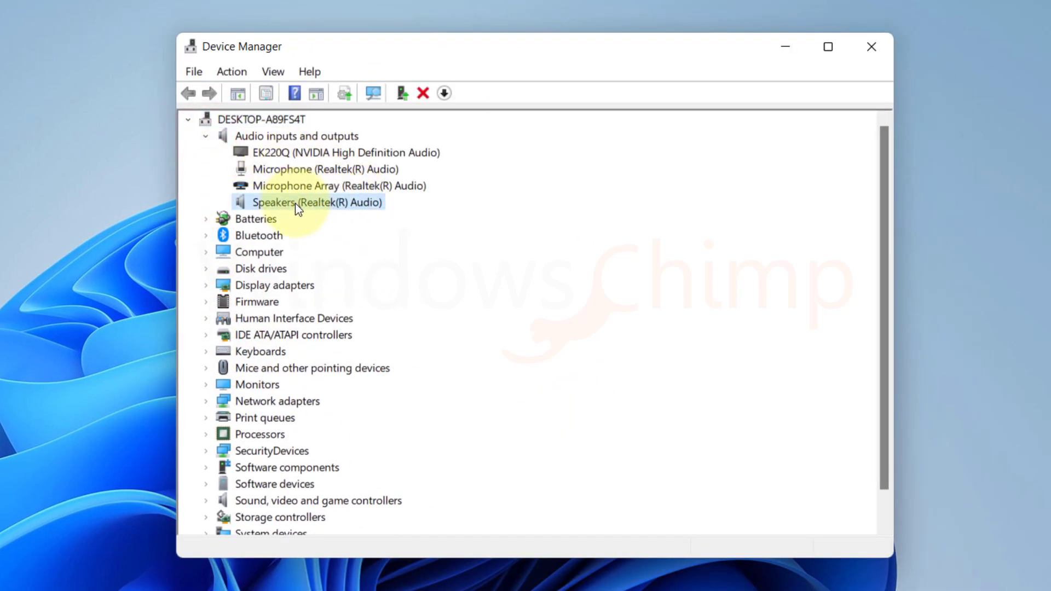
{"action": "right_click", "coordinate": [294, 202]}
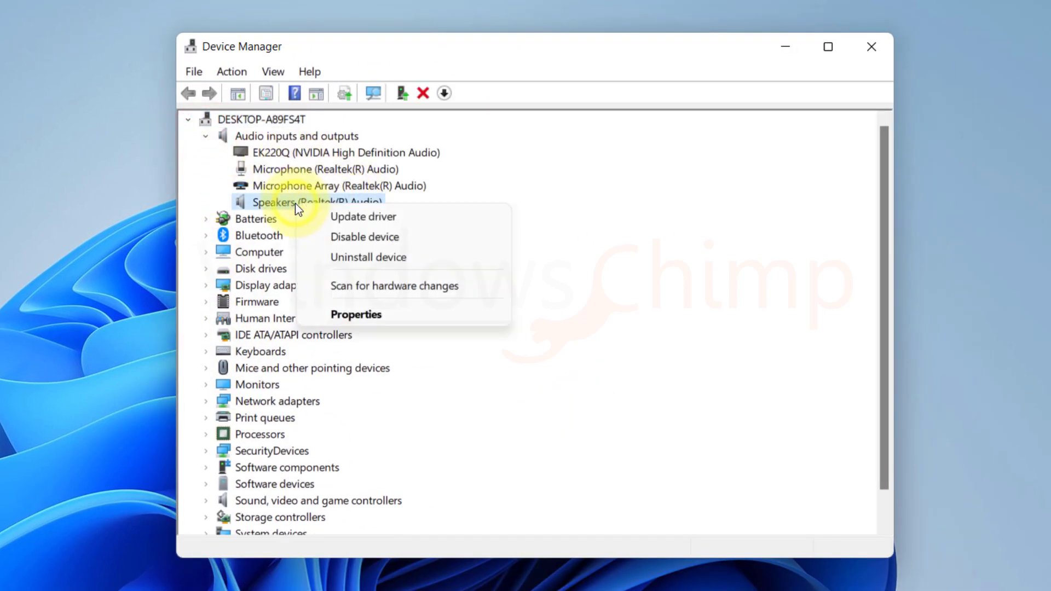
{"action": "left_click", "coordinate": [339, 217]}
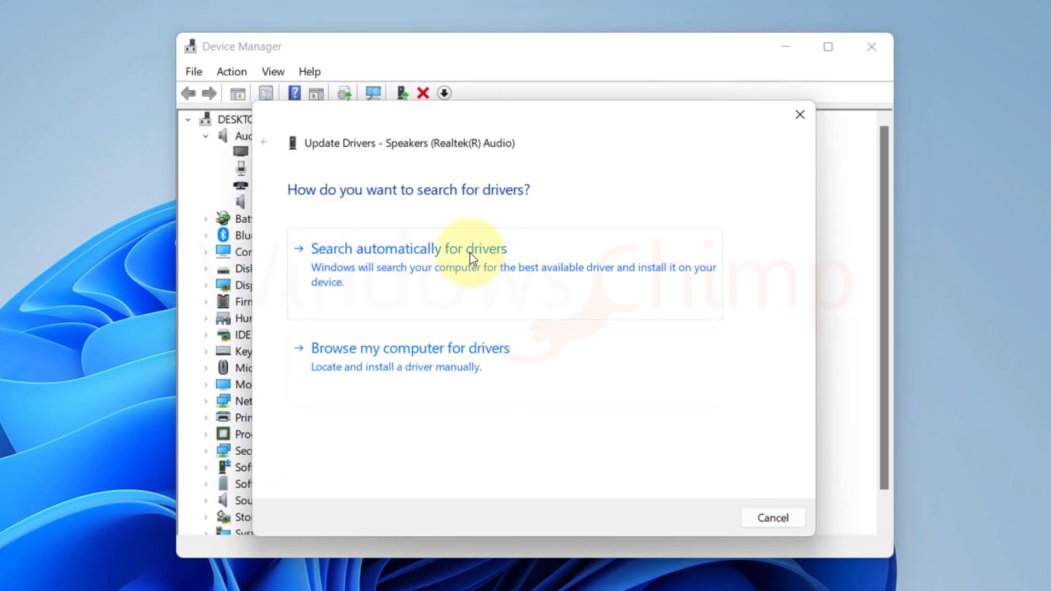
{"action": "left_click", "coordinate": [463, 274]}
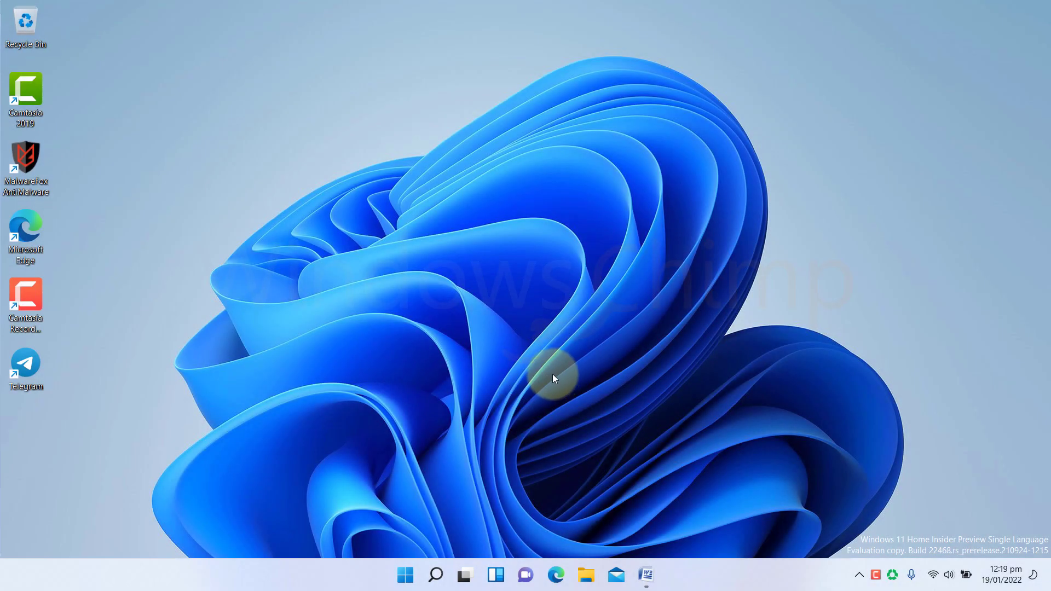
Step: Open Device Manager with devmgmt.msc and uninstall the Speakers (Realtek(R) Audio) device
{"action": "key", "text": "super+r"}
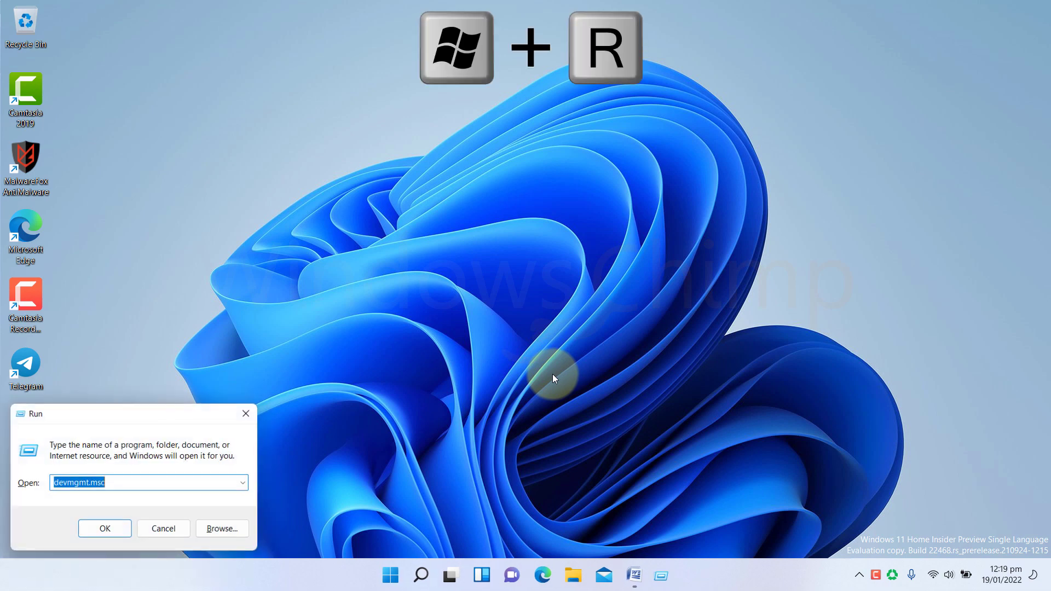
{"action": "type", "text": "devmgmt.msc"}
{"action": "key", "text": "Return"}
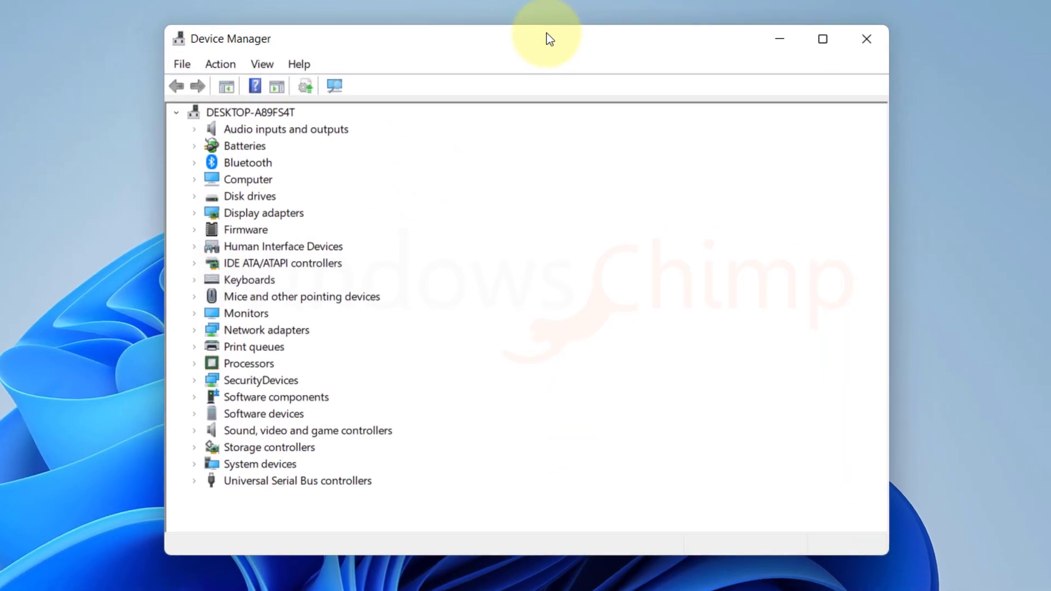
{"action": "left_click", "coordinate": [193, 131]}
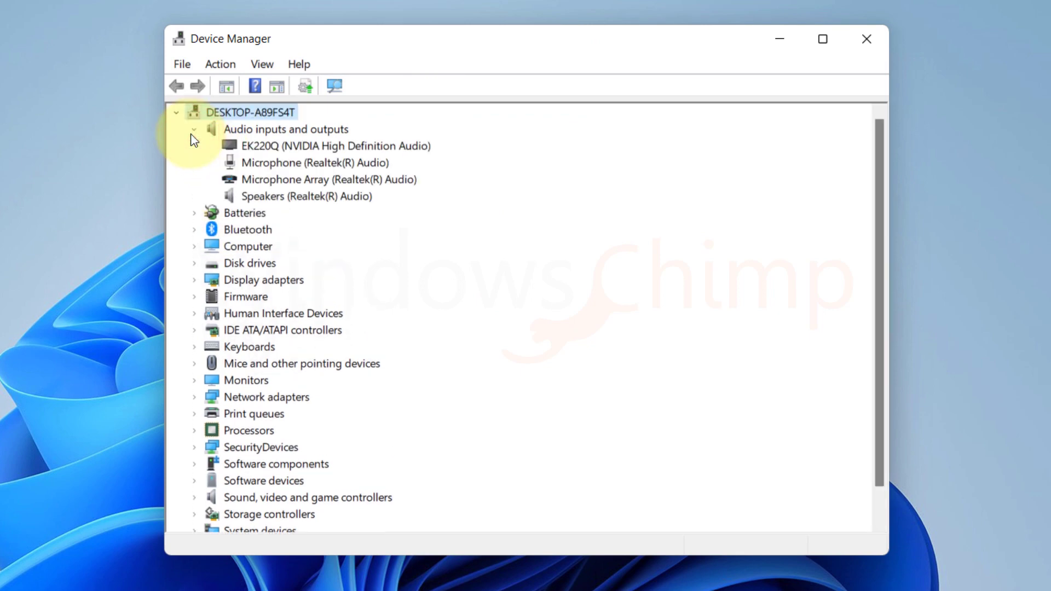
{"action": "left_click", "coordinate": [272, 198]}
{"action": "right_click", "coordinate": [272, 200]}
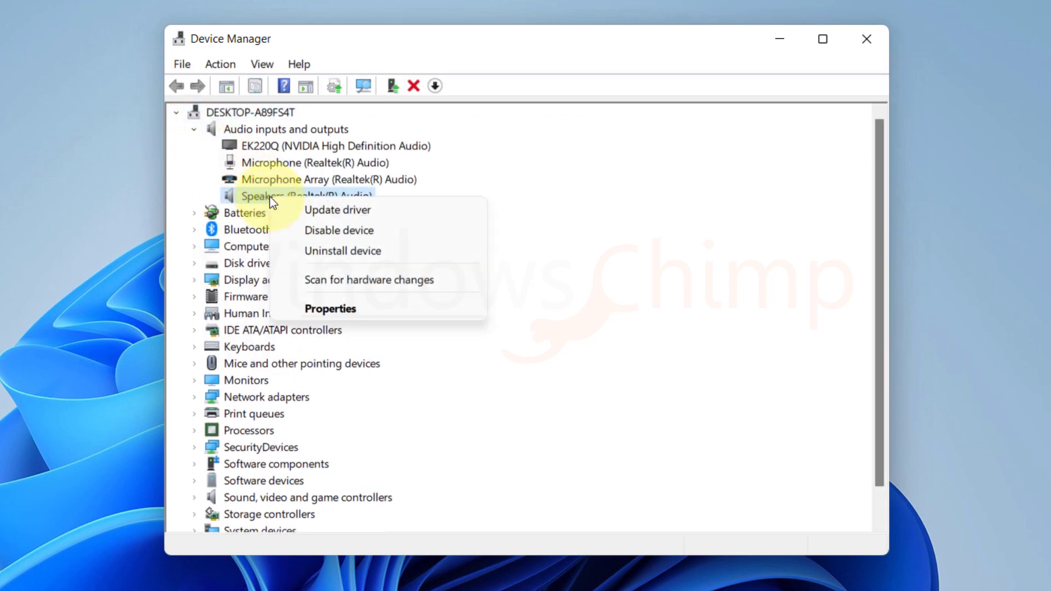
{"action": "left_click", "coordinate": [343, 250]}
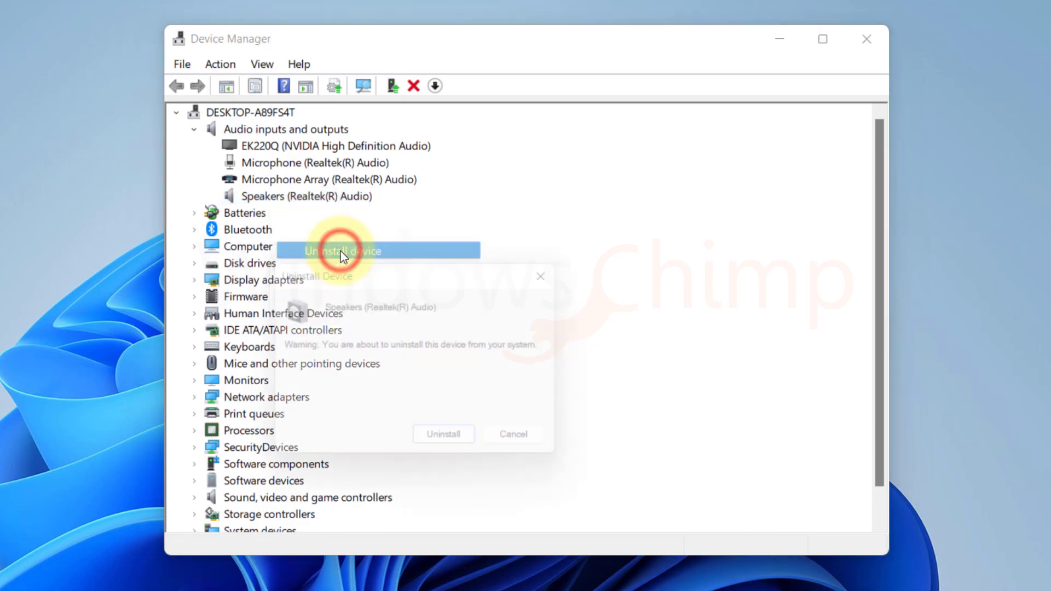
{"action": "left_click", "coordinate": [455, 449]}
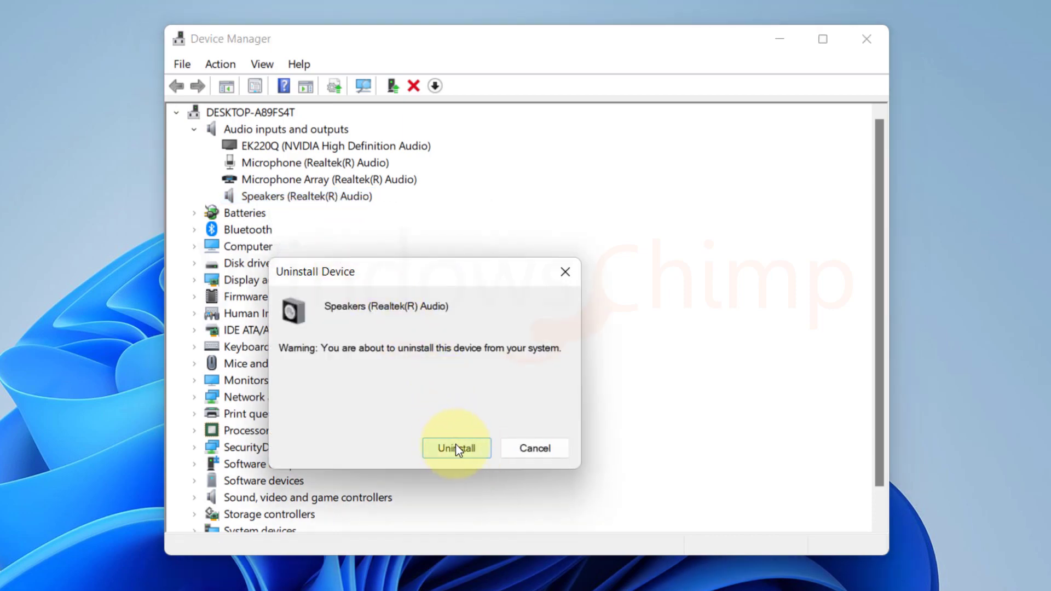
Step: Close Device Manager and restart the computer
{"action": "left_click", "coordinate": [866, 39]}
{"action": "left_click", "coordinate": [406, 575]}
{"action": "left_click", "coordinate": [706, 536]}
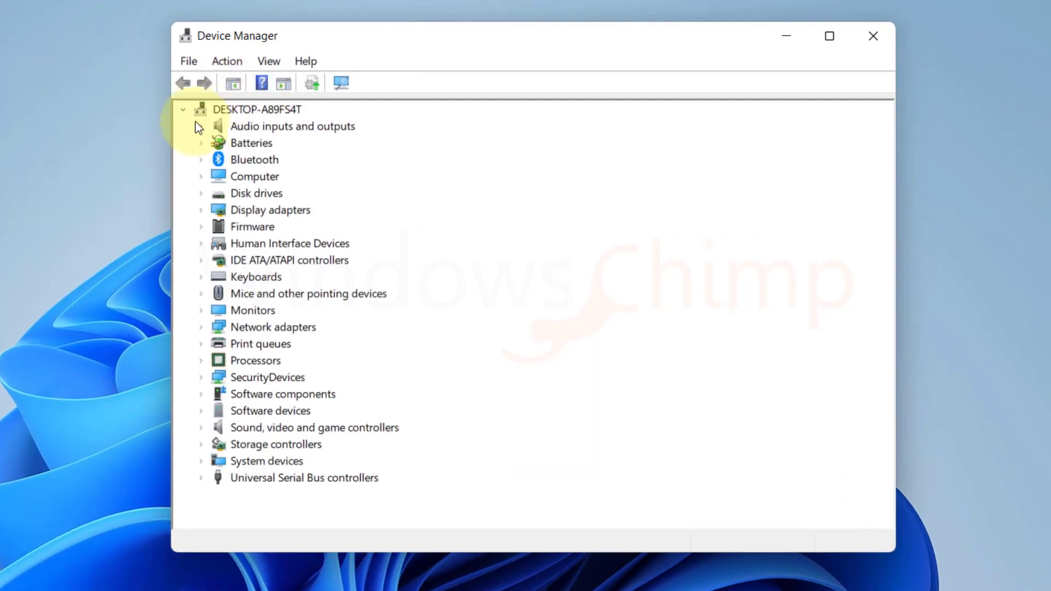
Step: Scan for hardware changes so Speakers reappears, then start updating its driver
{"action": "left_click", "coordinate": [76, 106]}
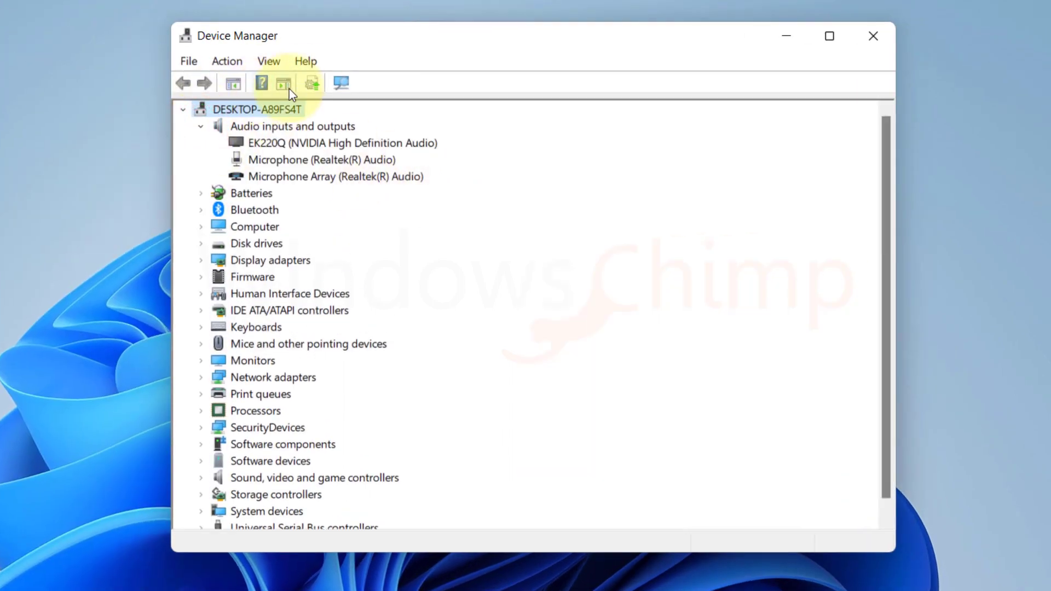
{"action": "left_click", "coordinate": [341, 83]}
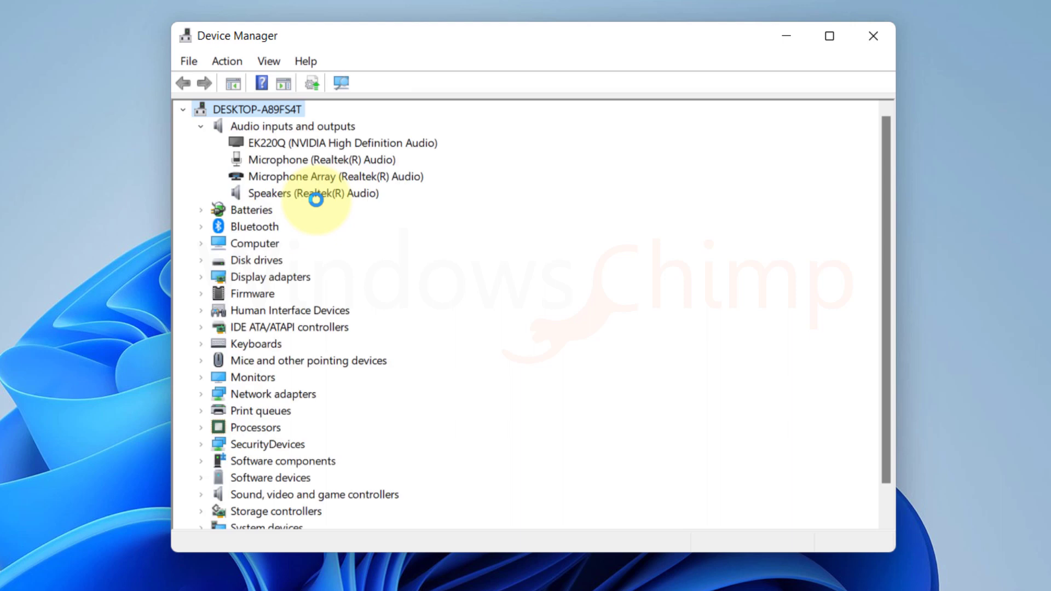
{"action": "left_click", "coordinate": [299, 193]}
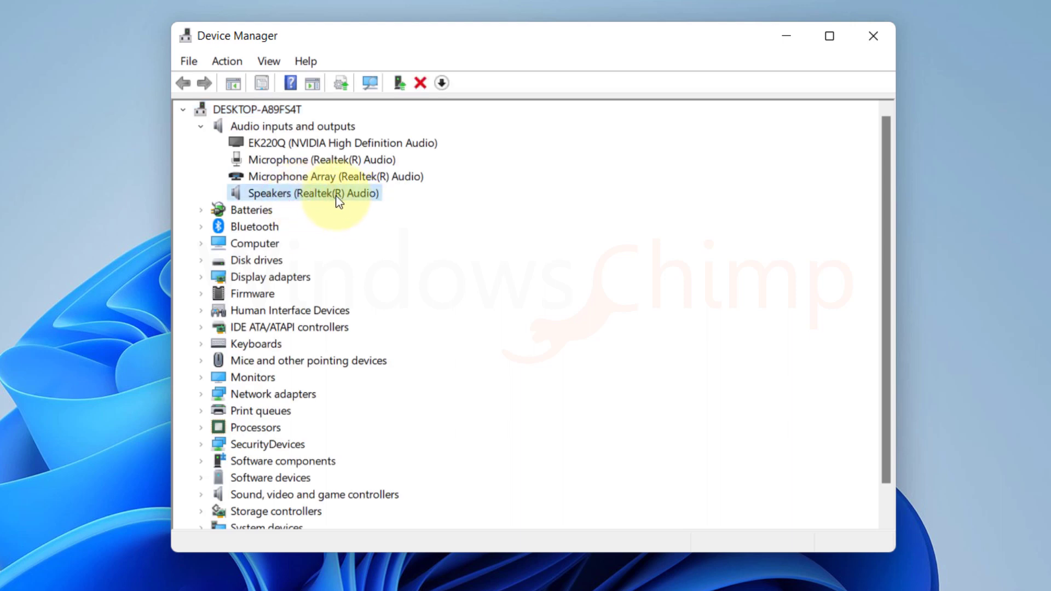
{"action": "right_click", "coordinate": [315, 195]}
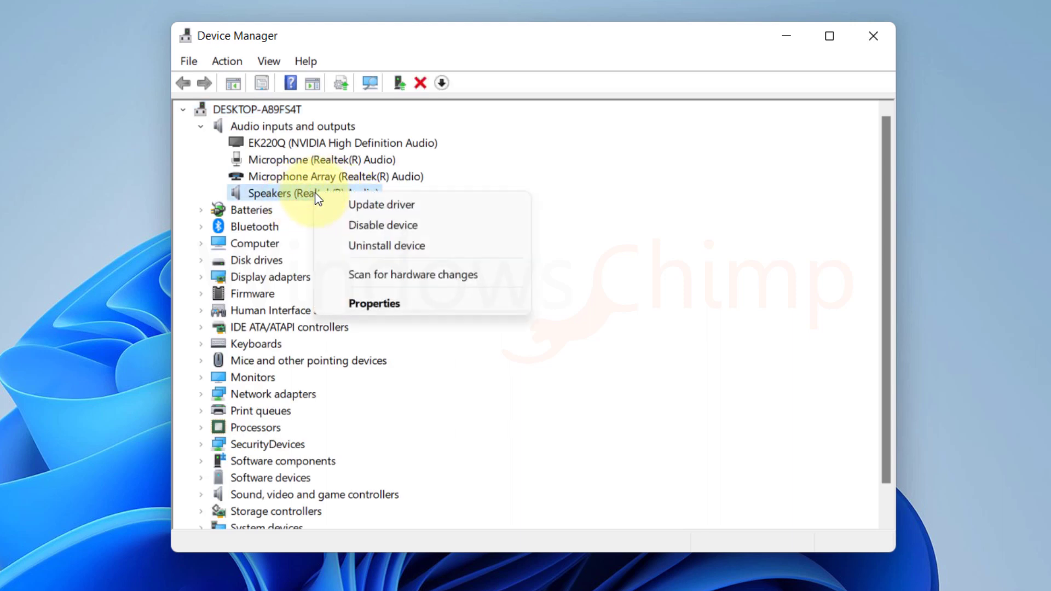
{"action": "left_click", "coordinate": [359, 206]}
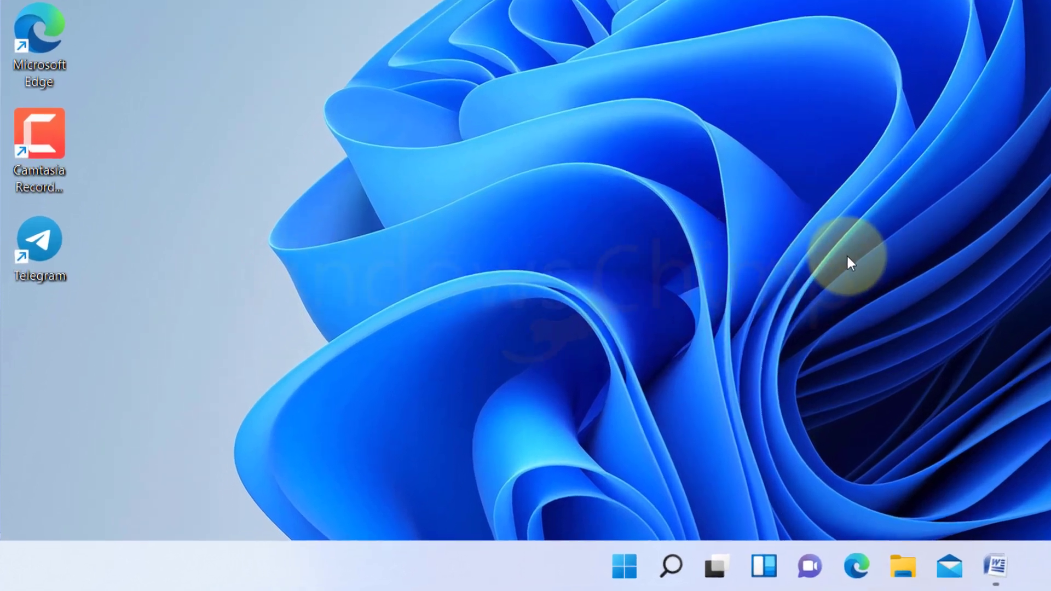
Step: Open the Services console via services.msc and restart the Windows Audio service
{"action": "key", "text": "super+r"}
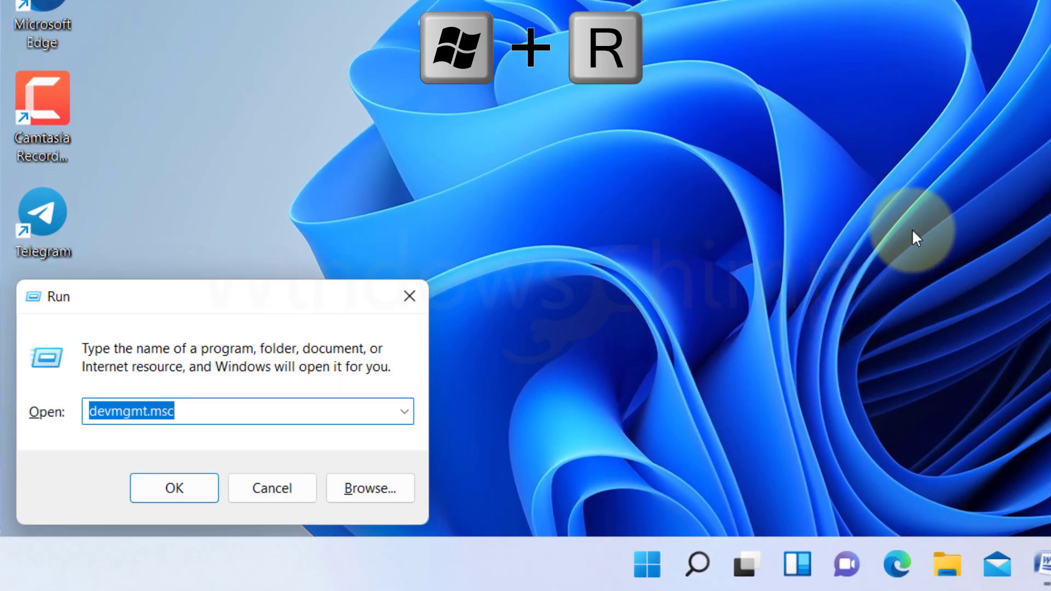
{"action": "type", "text": "services.m"}
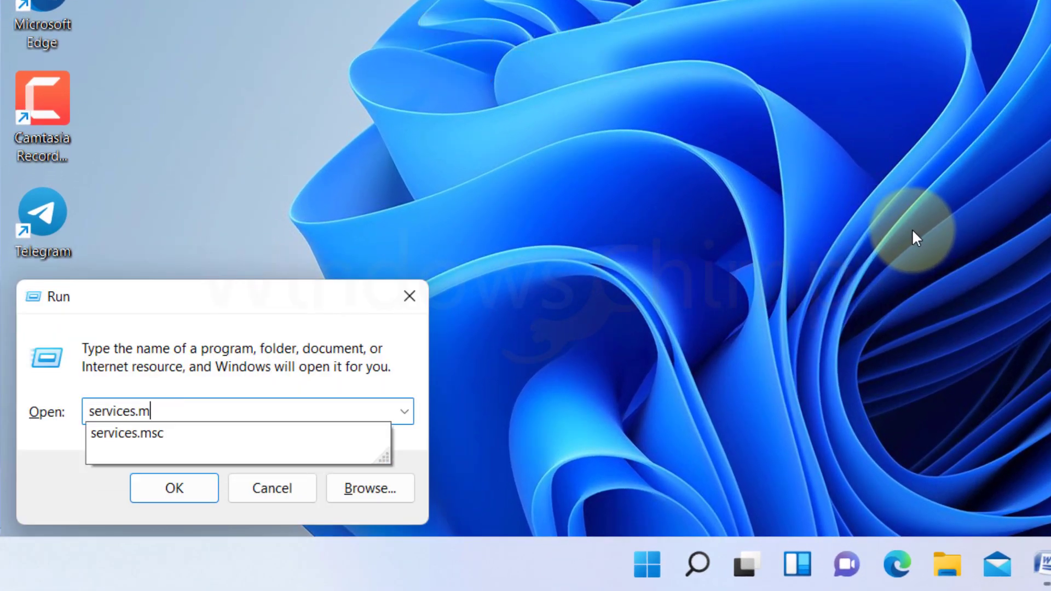
{"action": "type", "text": "sc"}
{"action": "key", "text": "Return"}
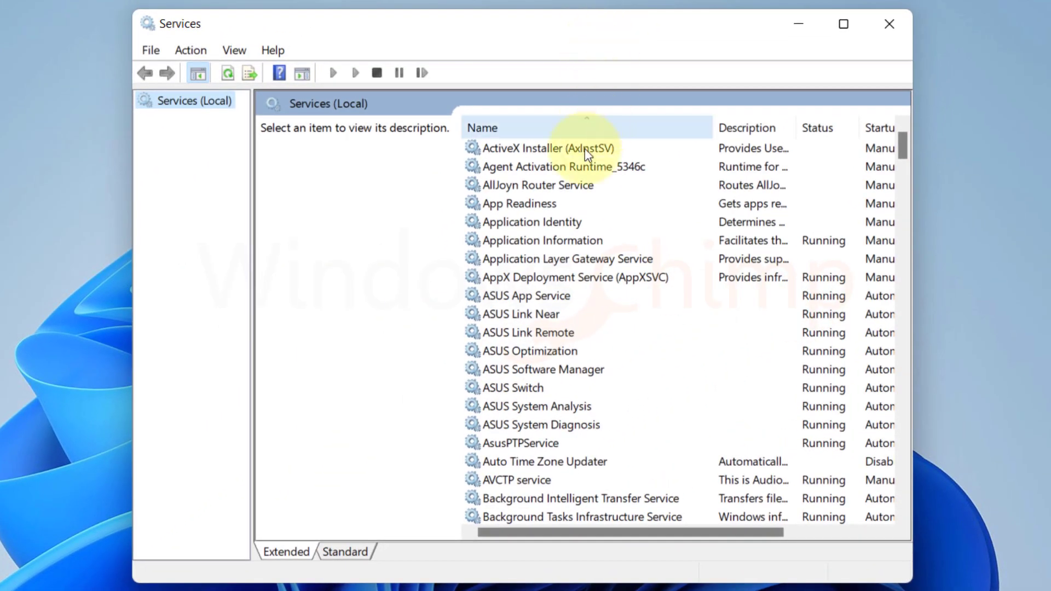
{"action": "left_click", "coordinate": [531, 181]}
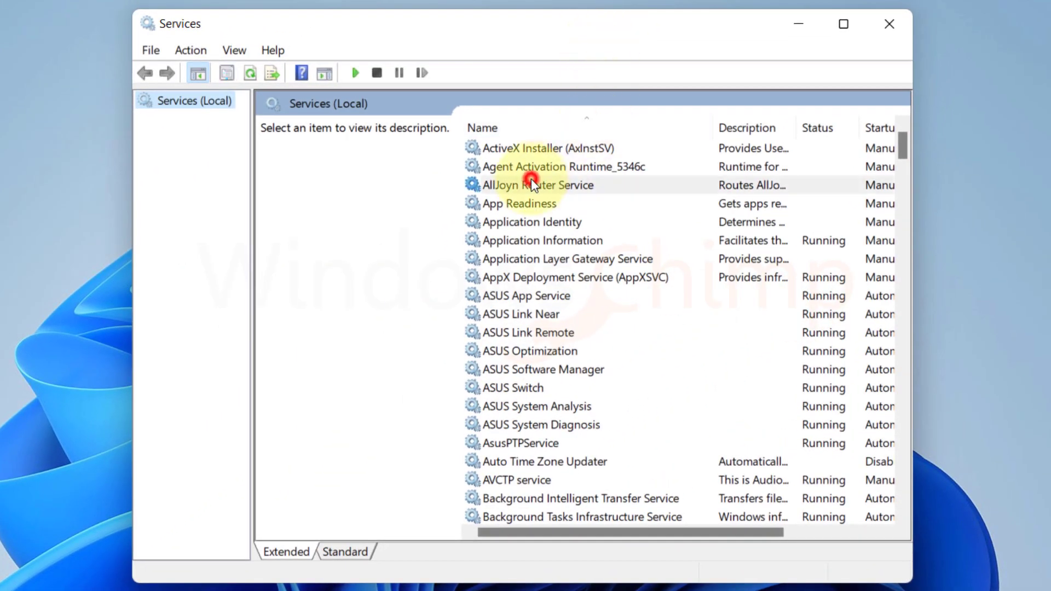
{"action": "left_click", "coordinate": [534, 279]}
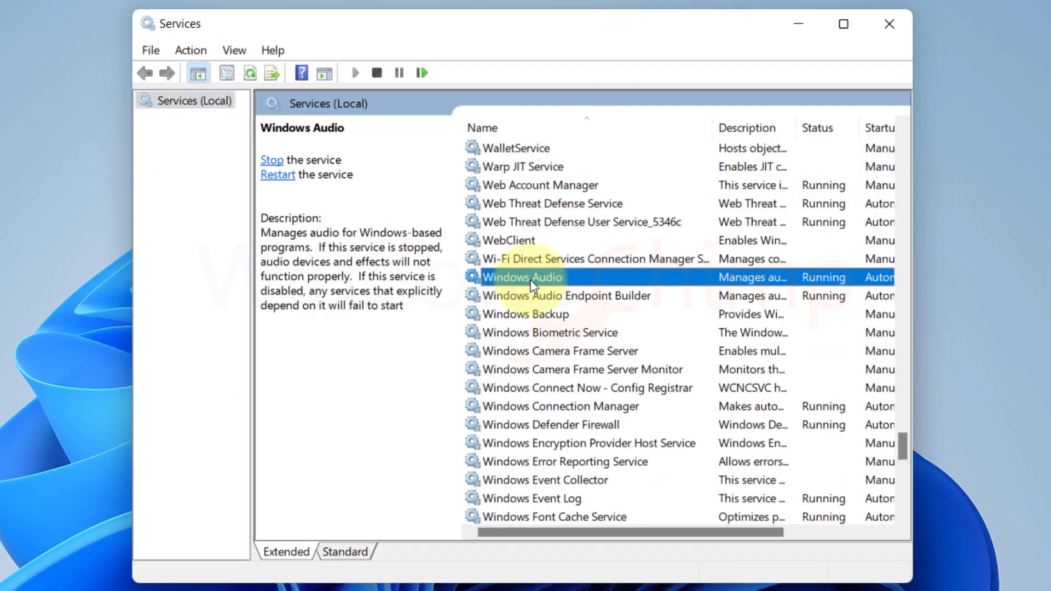
{"action": "right_click", "coordinate": [536, 276]}
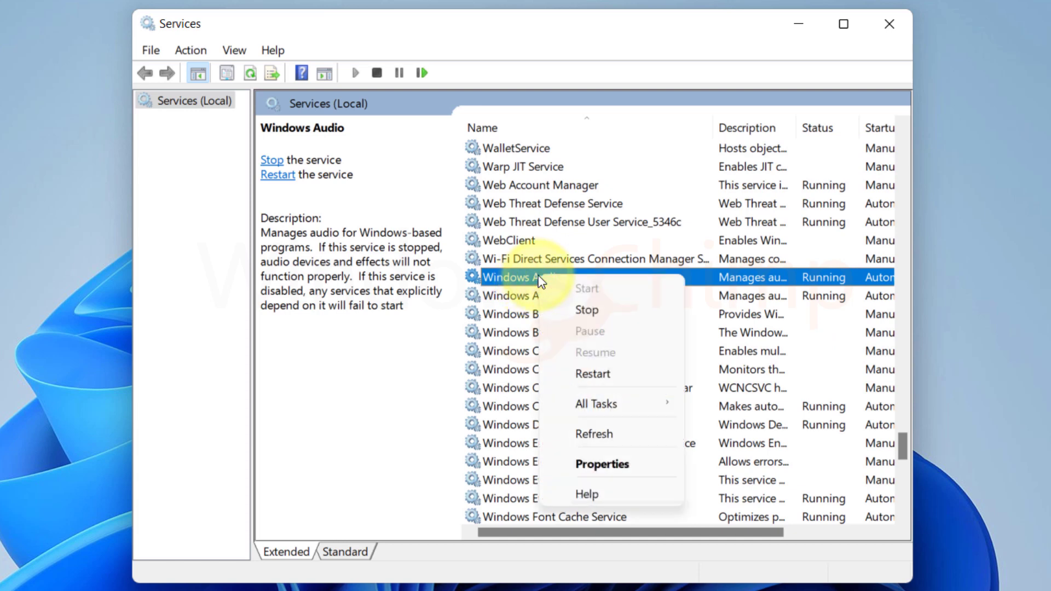
{"action": "left_click", "coordinate": [593, 374]}
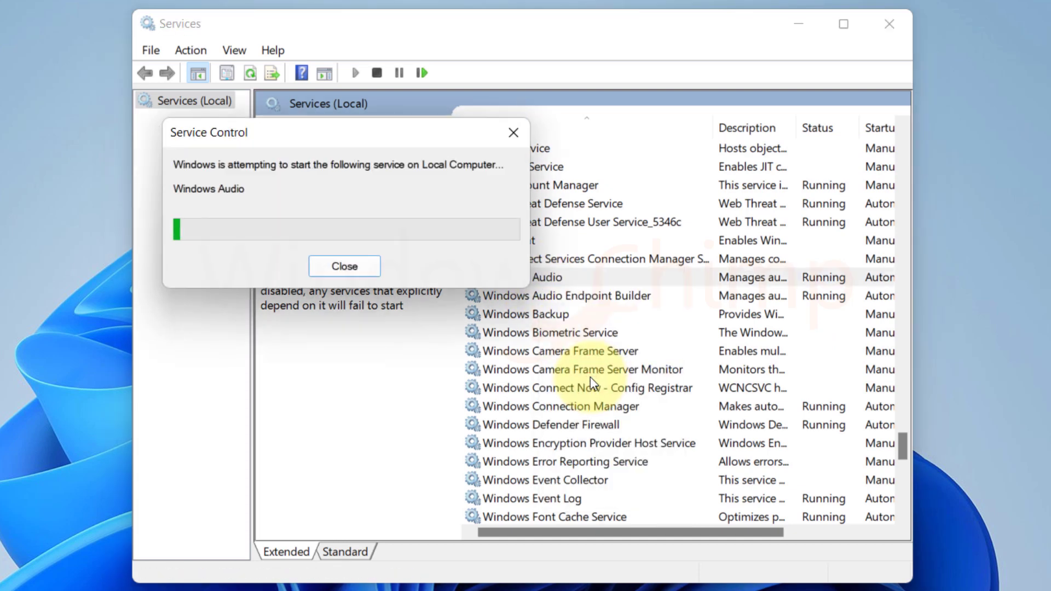
Step: Restart Windows Audio Endpoint Builder, accepting the restart of dependent Windows Audio
{"action": "left_click", "coordinate": [542, 296]}
{"action": "right_click", "coordinate": [540, 294]}
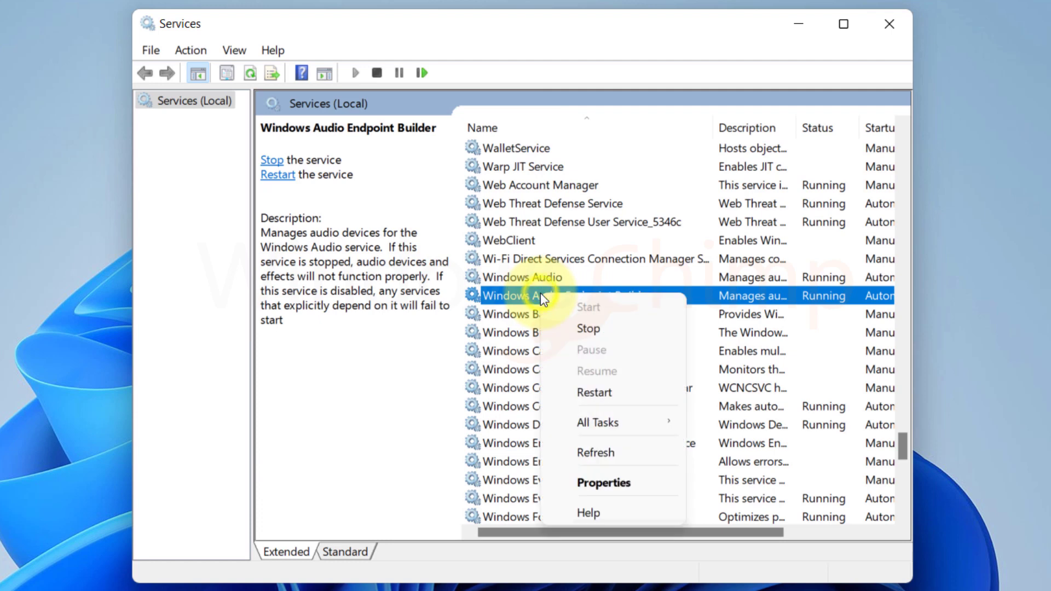
{"action": "left_click", "coordinate": [598, 392]}
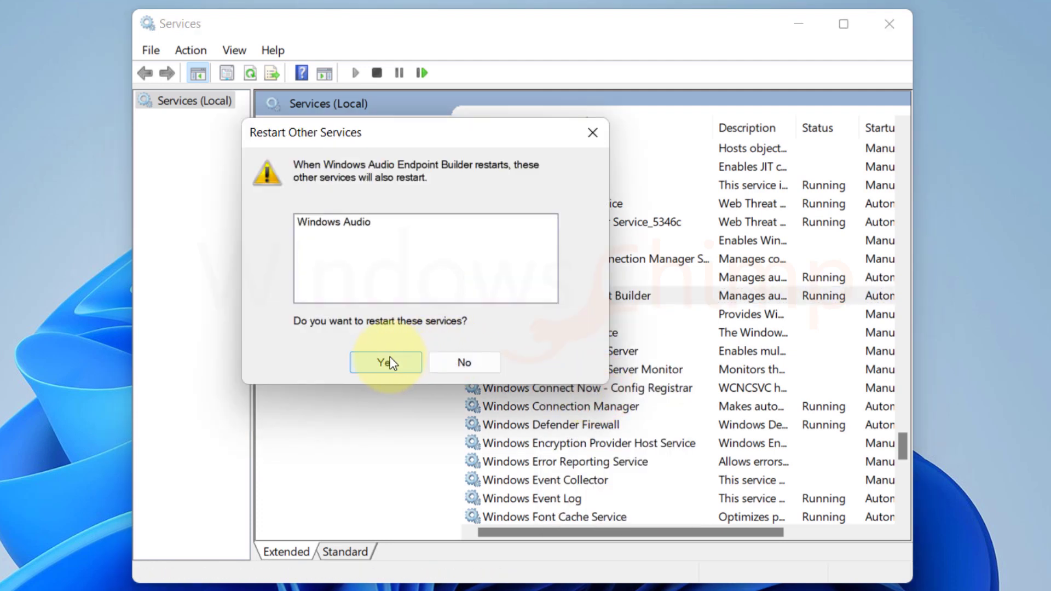
{"action": "left_click", "coordinate": [388, 361]}
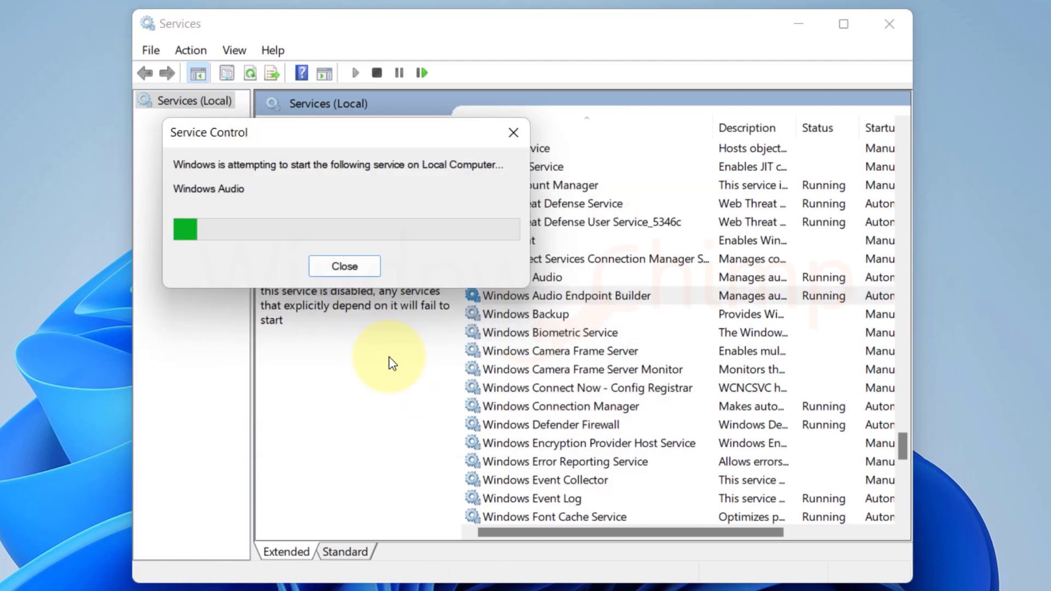